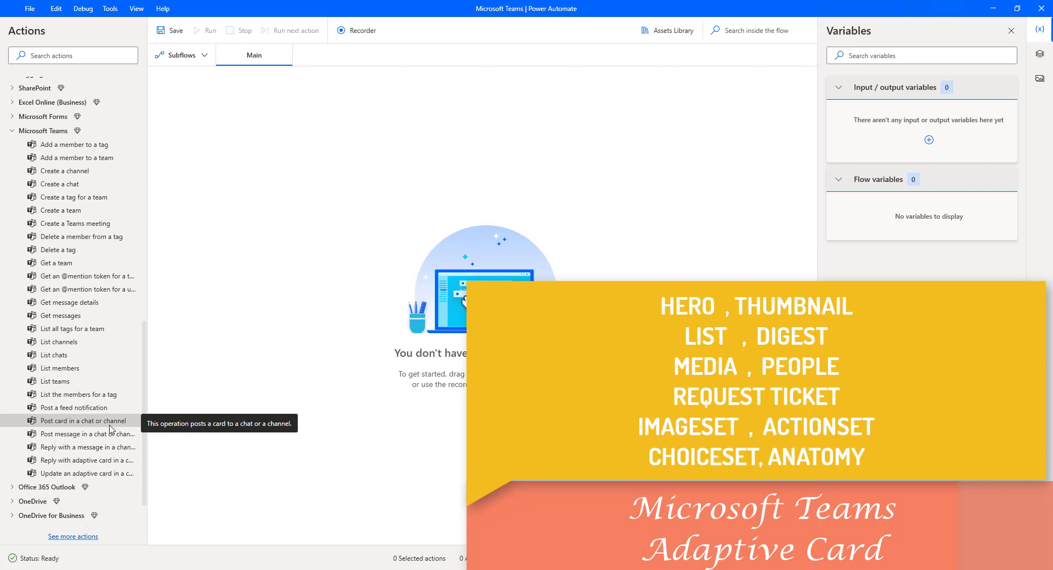
Step: Switch to Notepad and examine the adaptive card JSON's element types, text, url, version and body entries
key(alt+Tab)
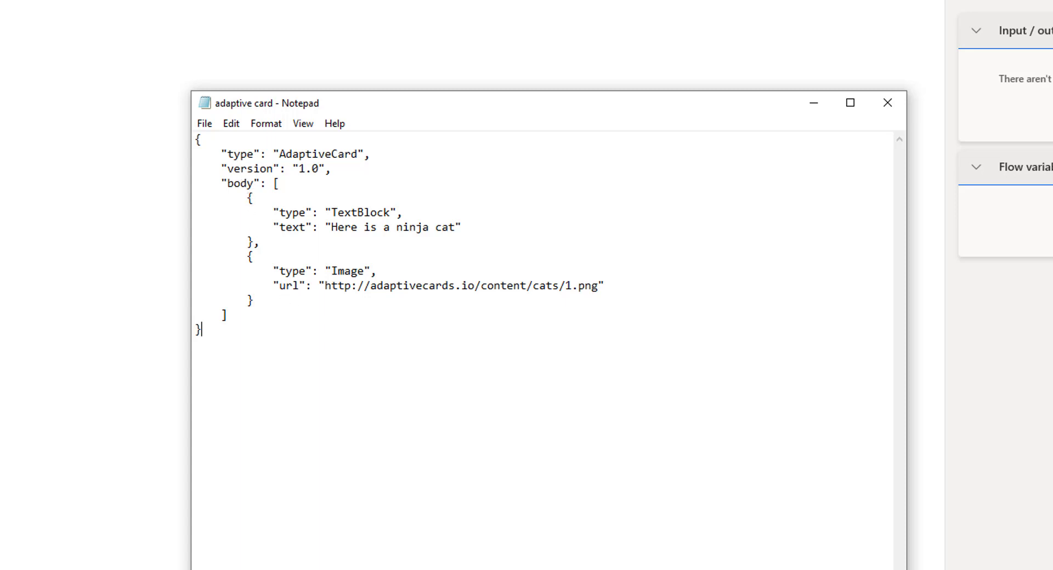
double_click(366, 214)
double_click(345, 271)
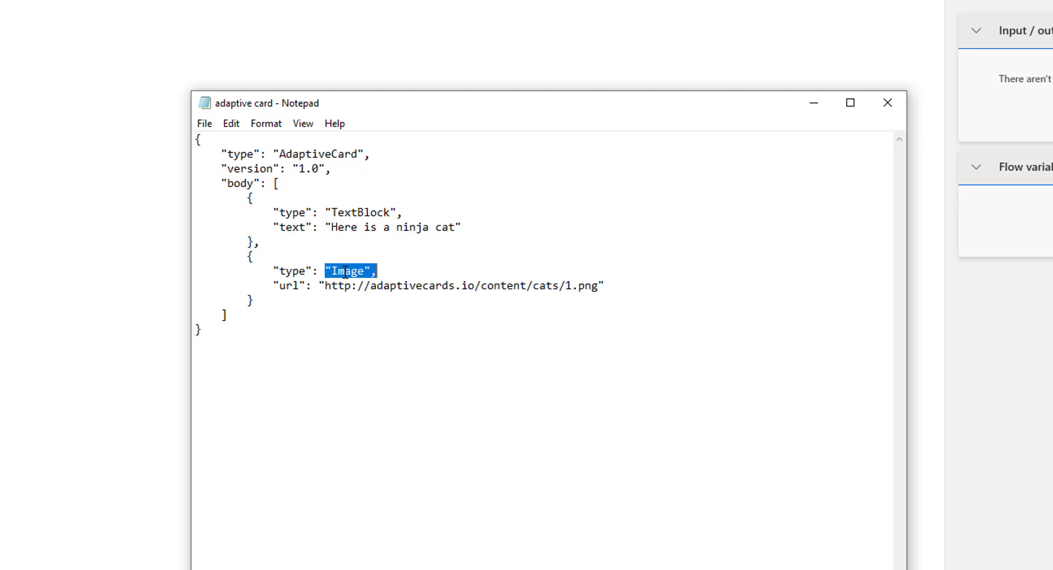
double_click(293, 227)
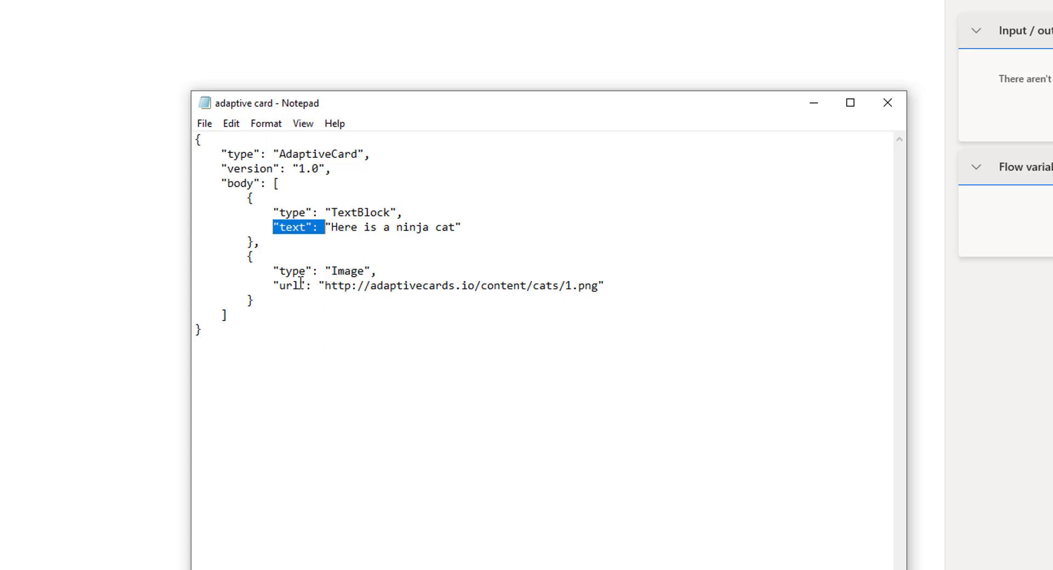
double_click(293, 285)
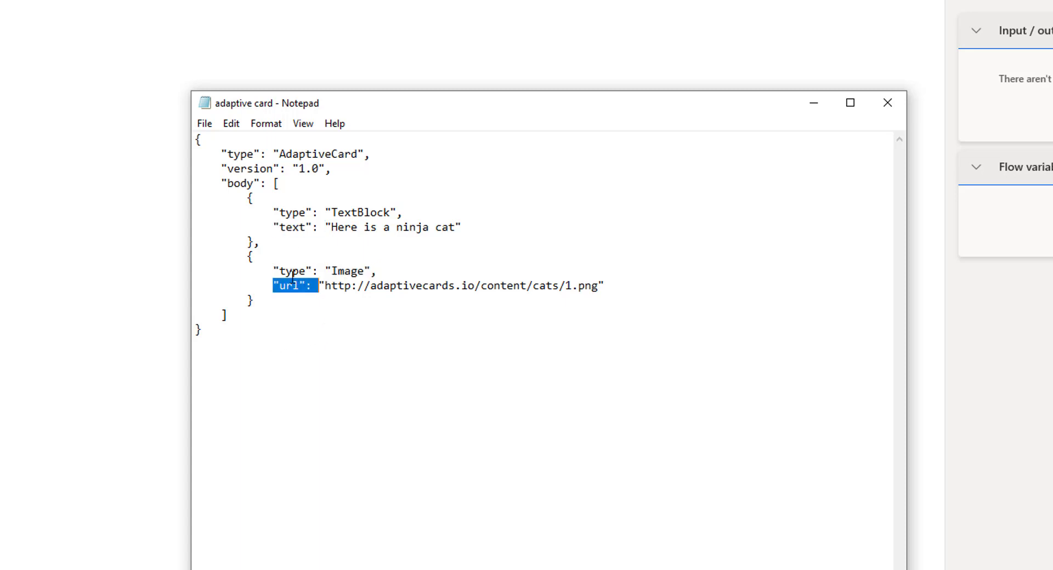
click(301, 169)
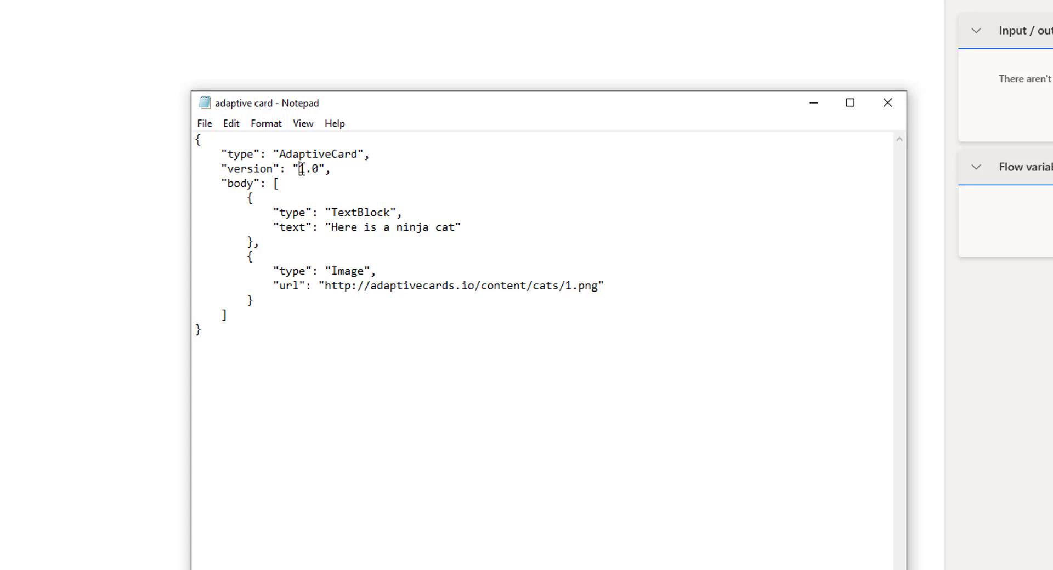
drag(301, 168, 315, 169)
double_click(244, 184)
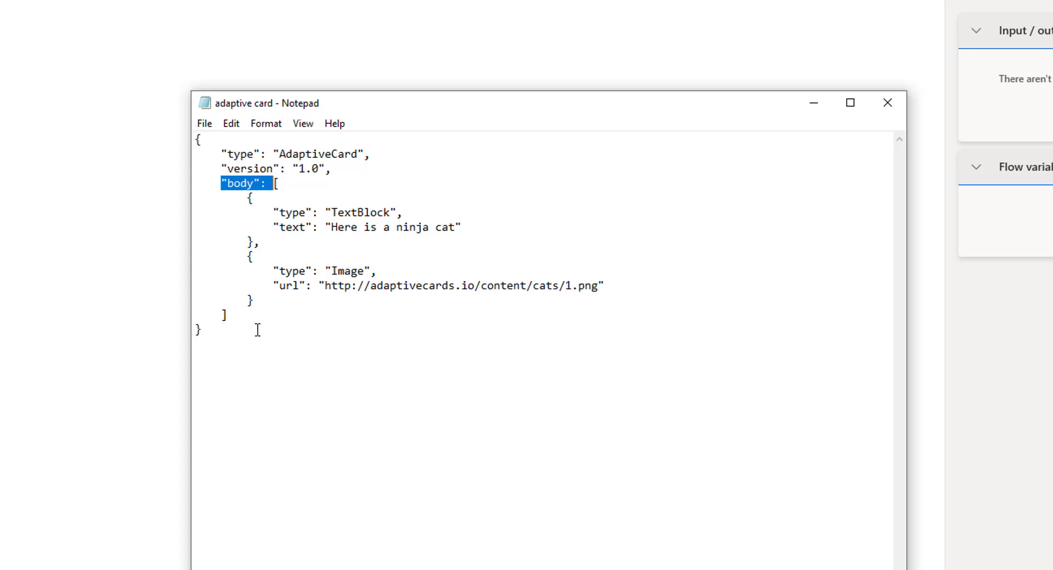
Step: Copy the entire adaptive card JSON and close Notepad
drag(259, 329, 186, 141)
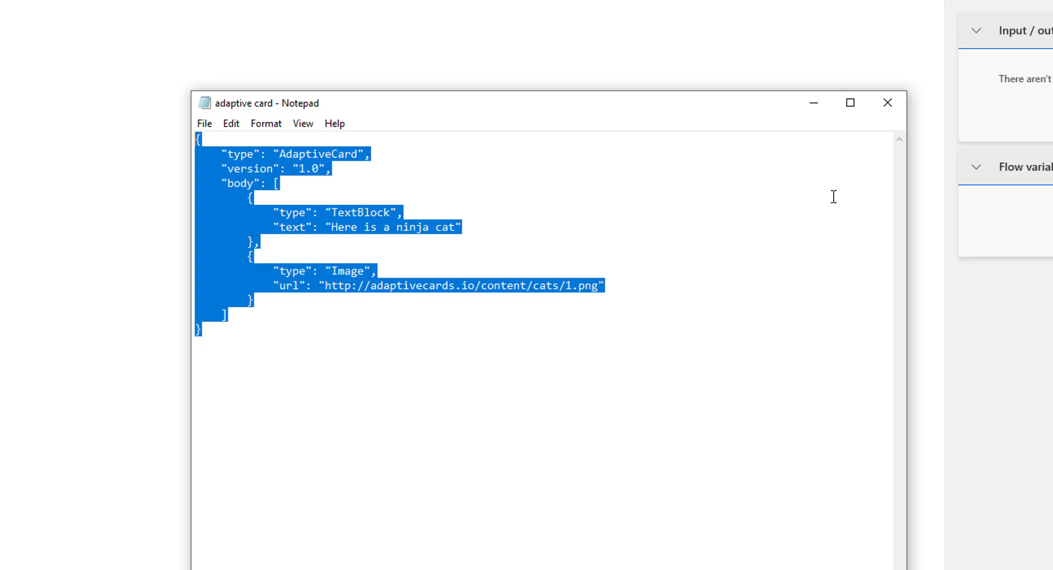
click(888, 103)
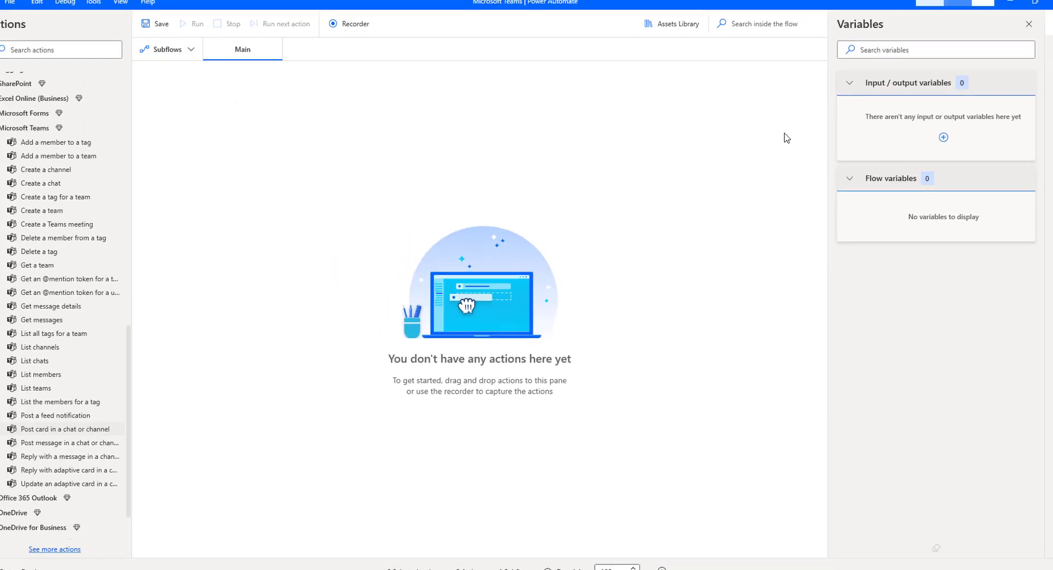
Step: Find the Set variable action and add it to the empty Main subflow
click(43, 51)
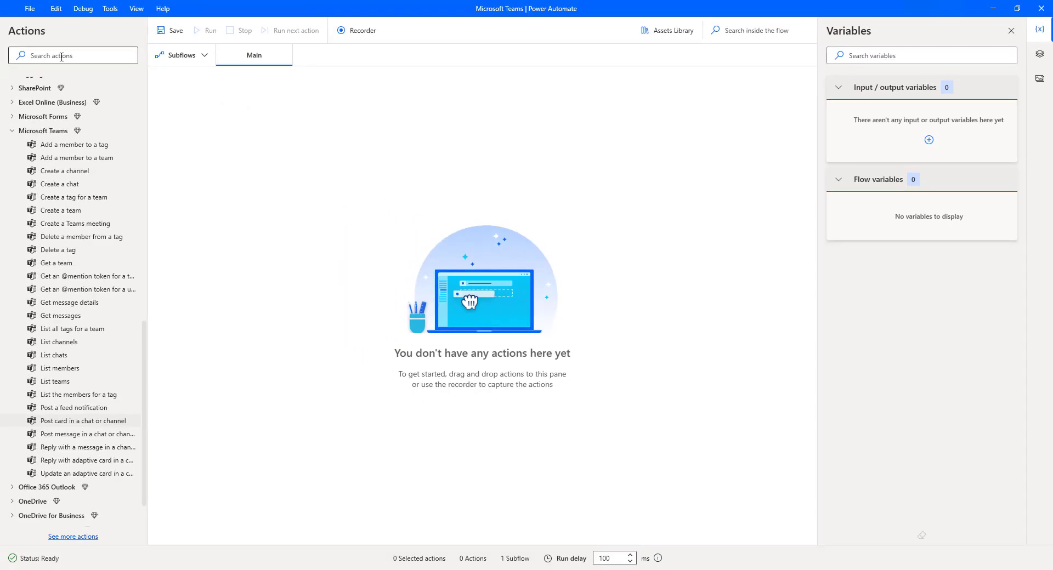
text(set variable)
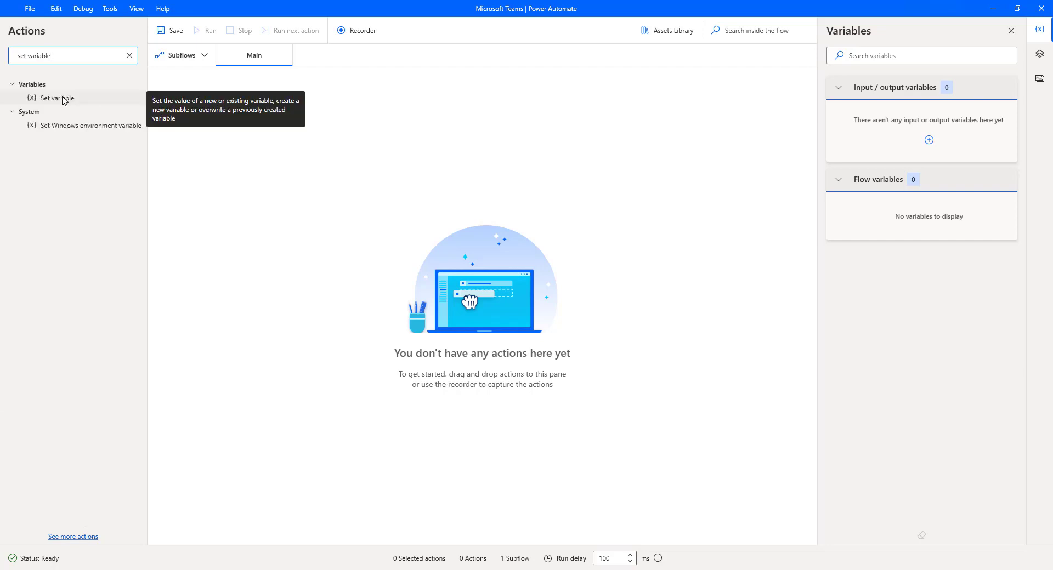
drag(62, 100, 354, 131)
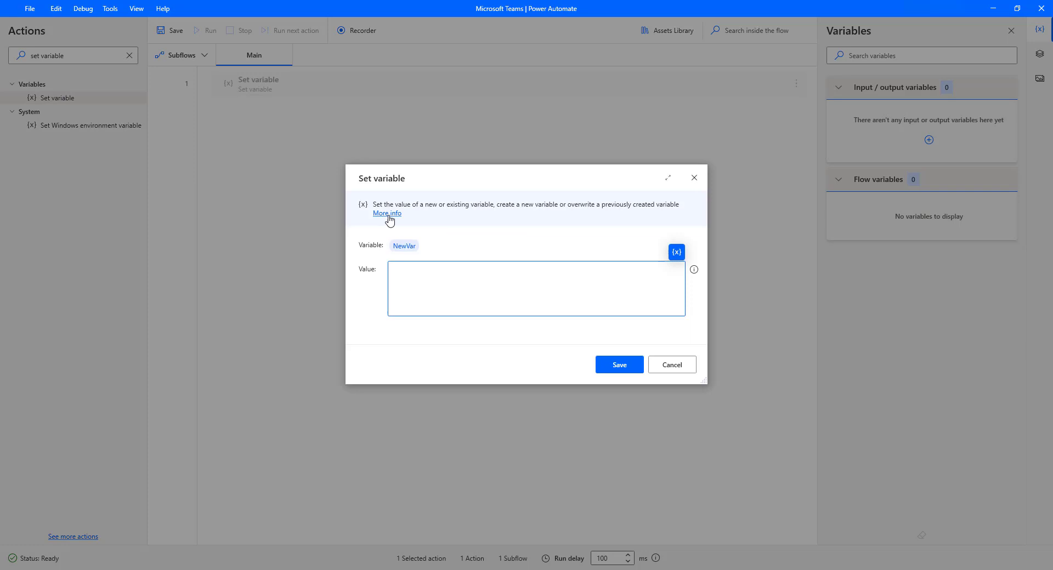
Step: Name the variable Adaptivecard, paste the copied card JSON as its value, and save the action
click(401, 247)
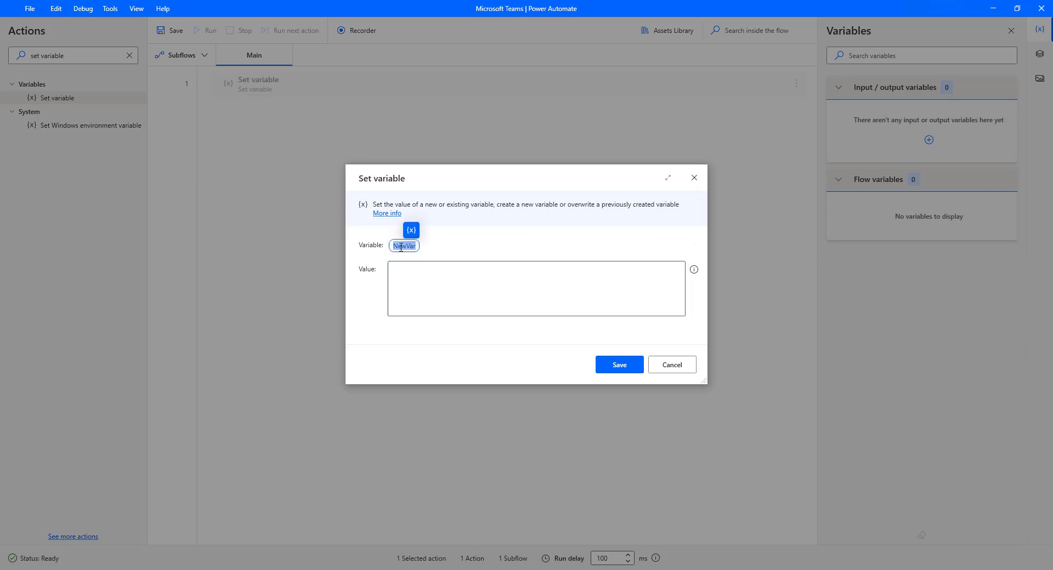
text(Adapt)
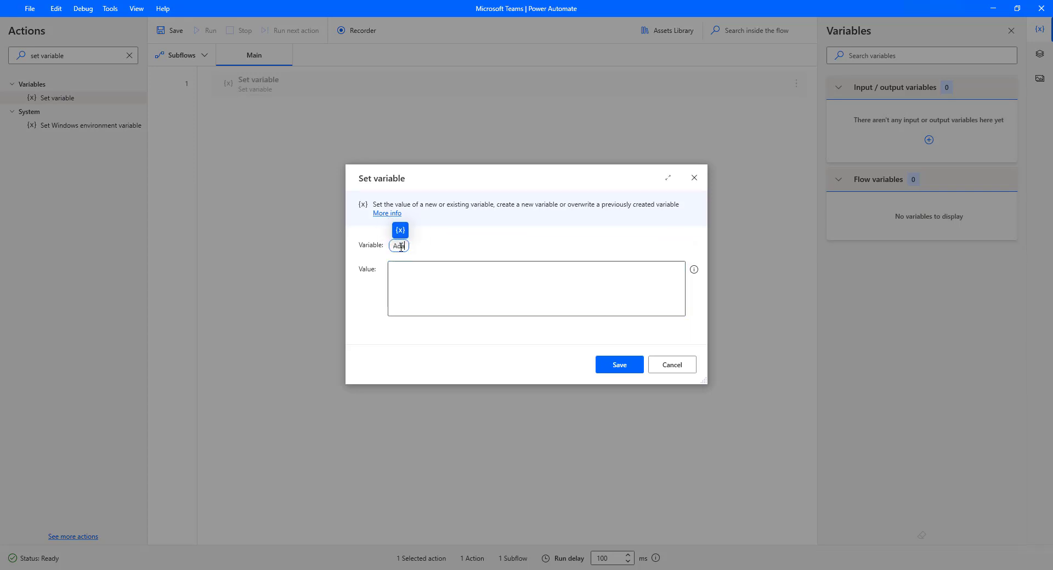
text(ivecard)
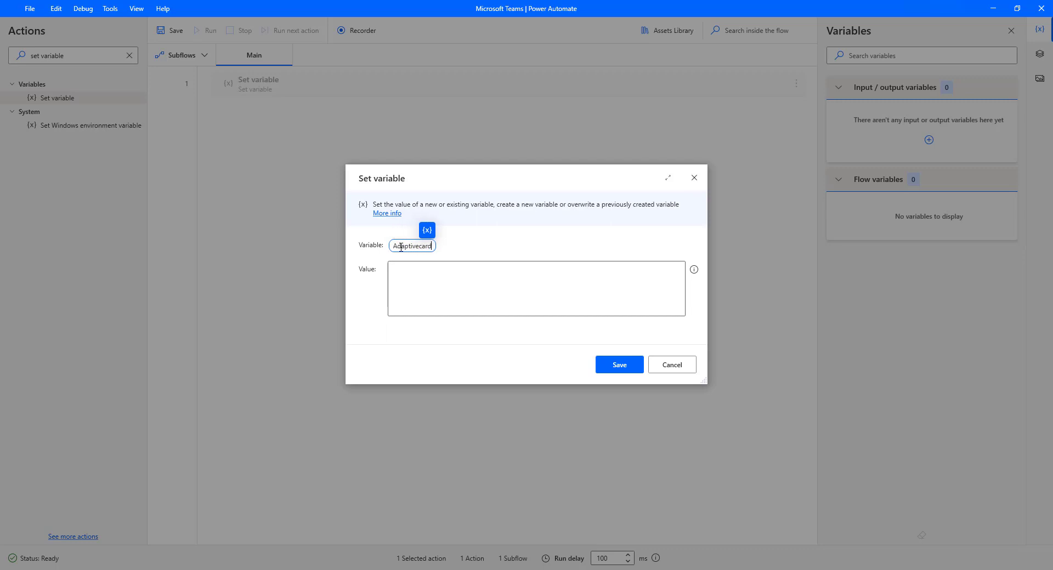
click(418, 276)
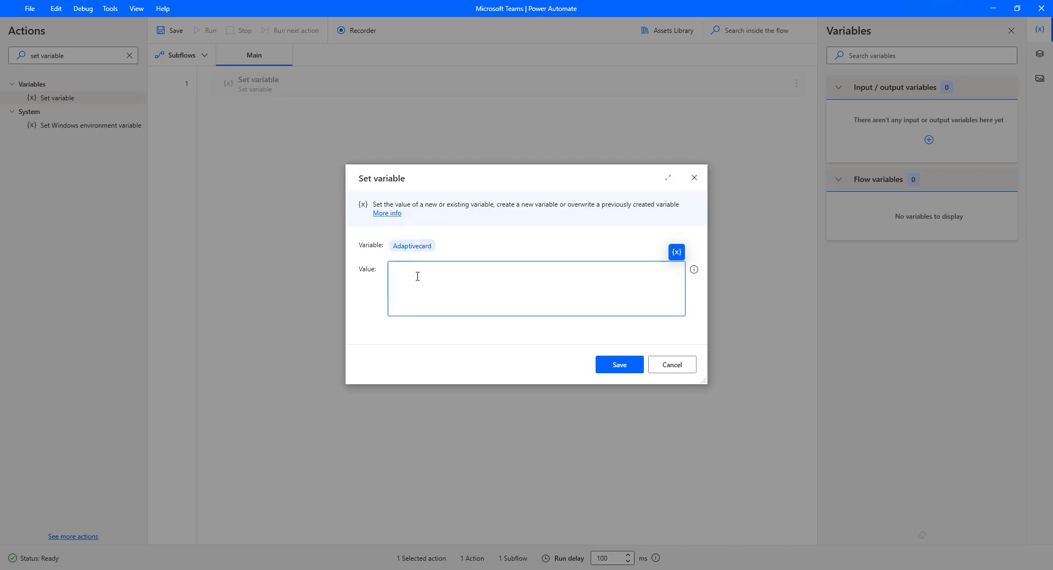
key(ctrl+v)
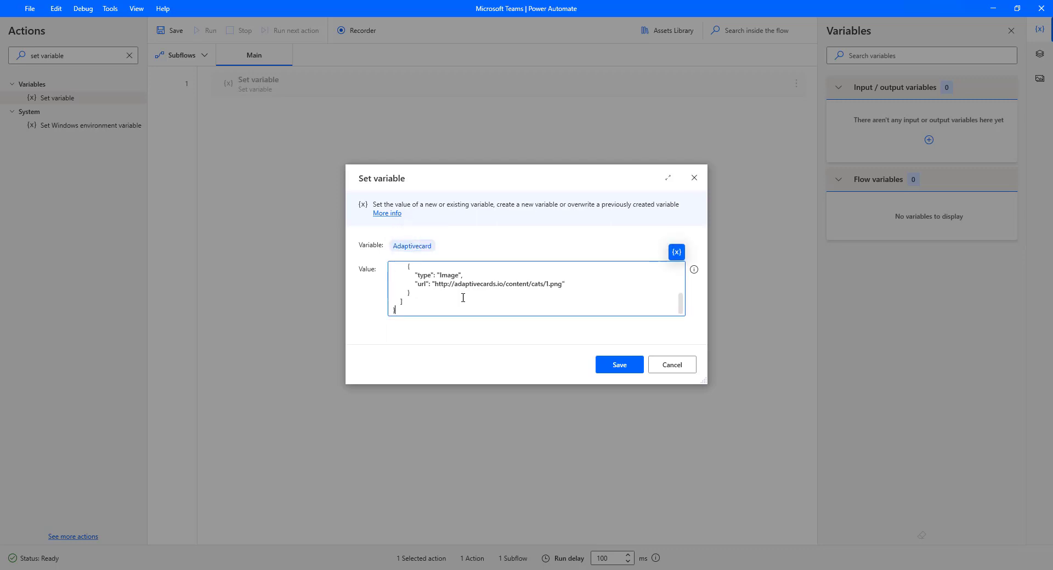
click(620, 366)
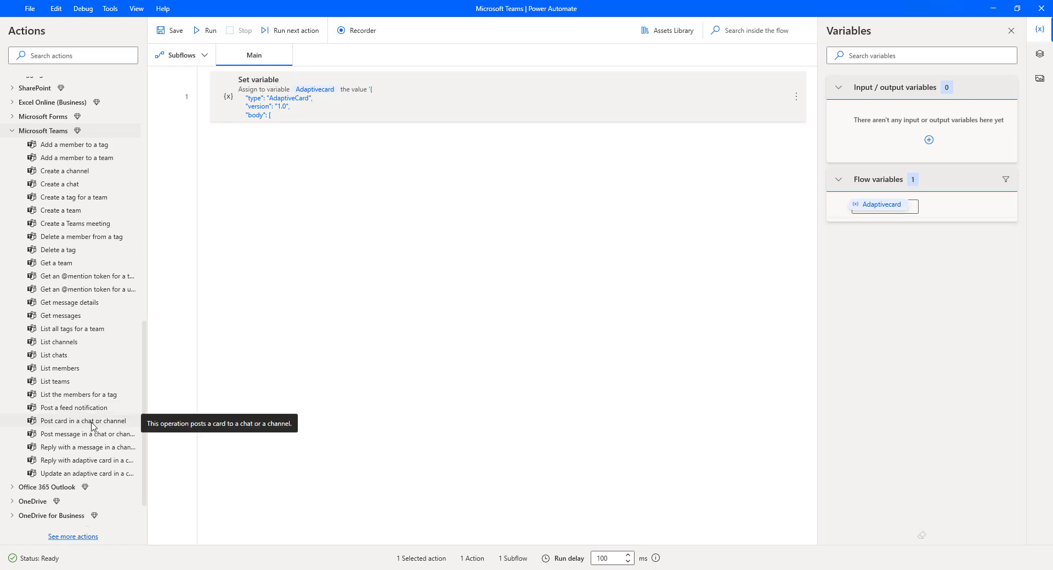
Step: Add a Post card in a chat or channel action that posts as User in the Administrator Discussion group chat
click(92, 426)
double_click(83, 420)
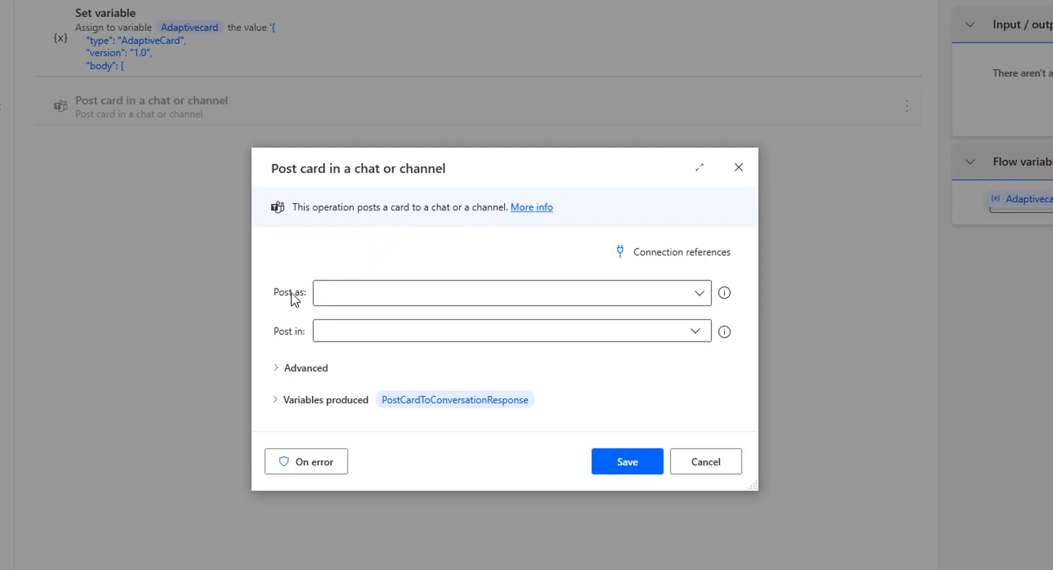
click(699, 294)
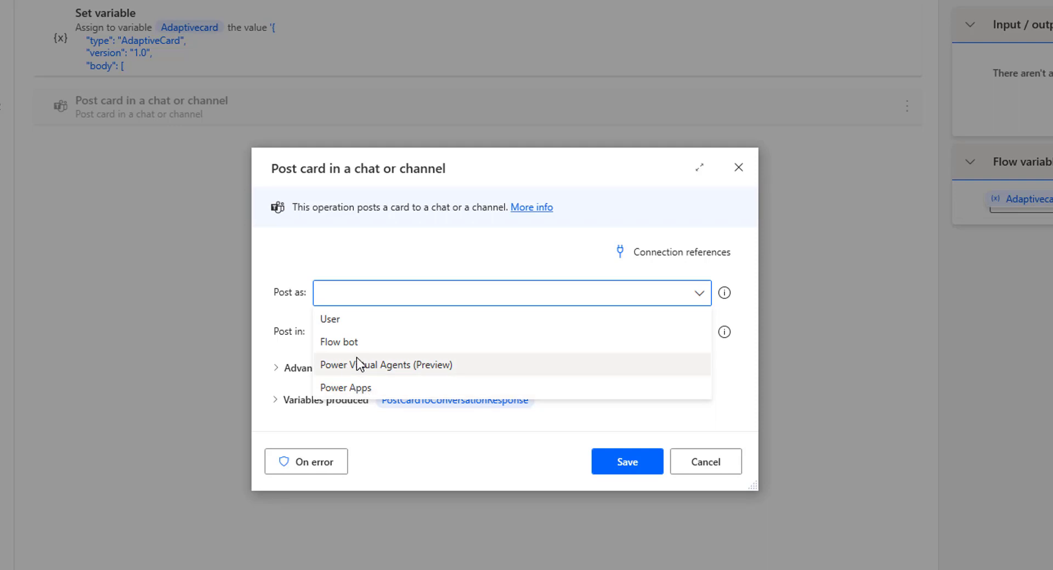
click(344, 323)
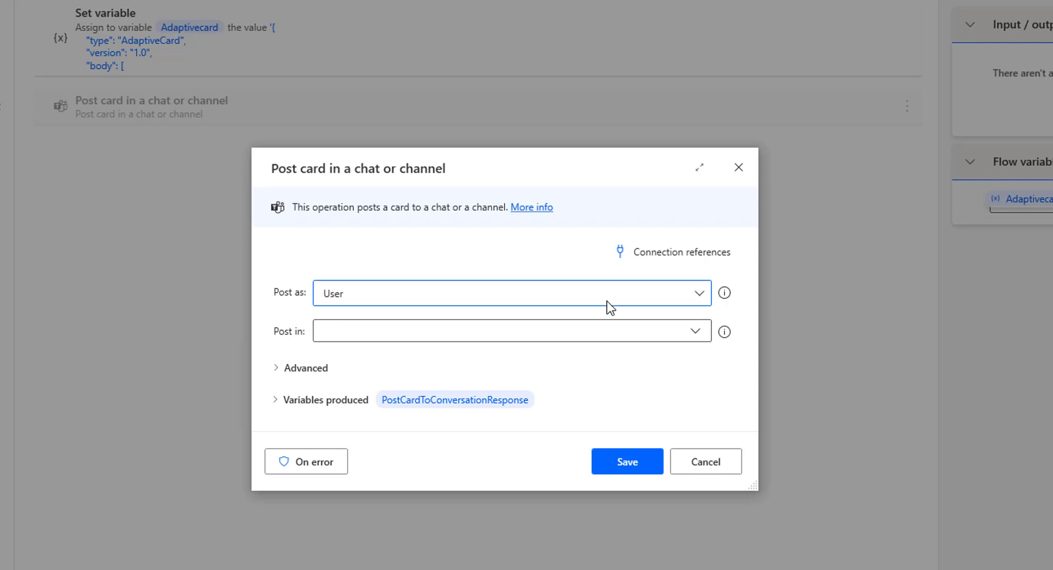
click(696, 331)
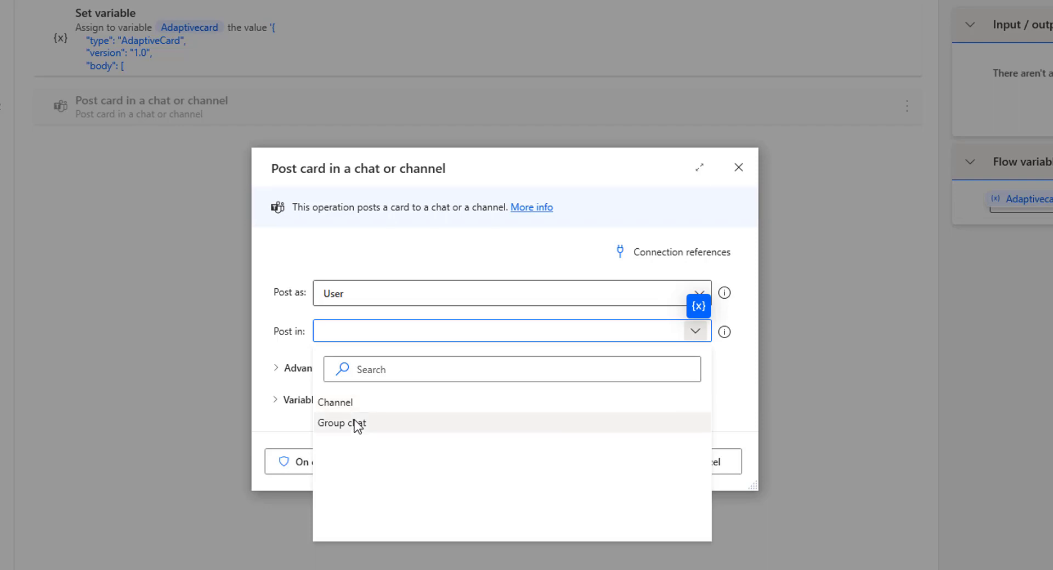
click(342, 423)
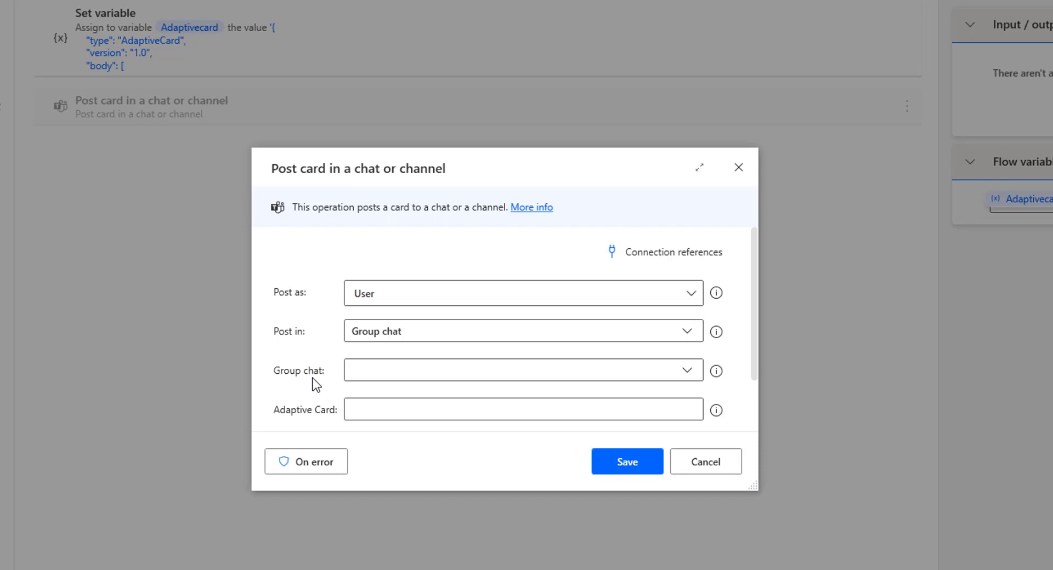
click(687, 372)
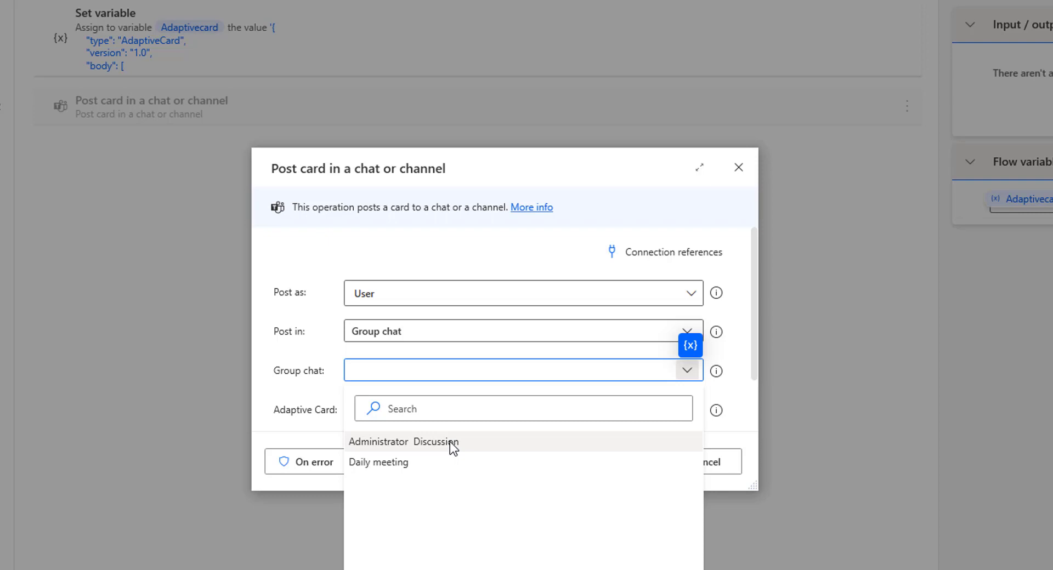
click(420, 449)
Step: Supply the Adaptivecard variable as the Adaptive Card content and save the Post card action
scroll(296, 371, down, 1)
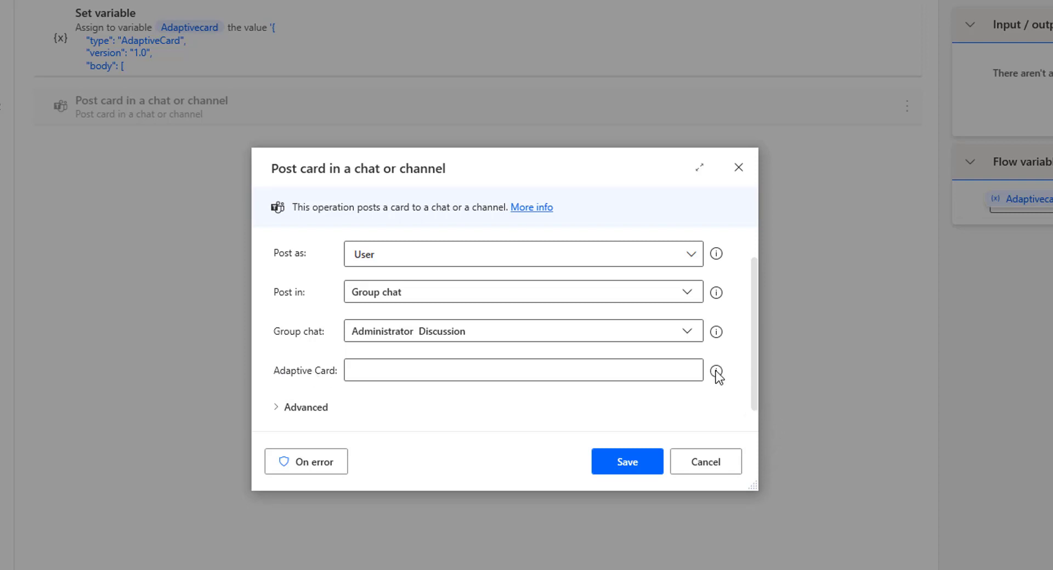
mouse_move(716, 371)
click(694, 371)
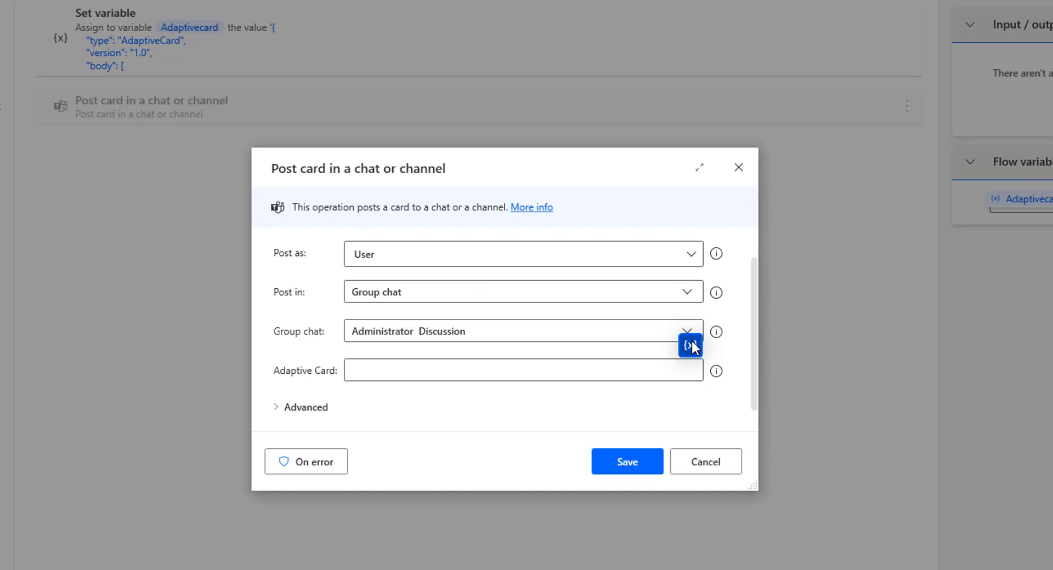
click(691, 345)
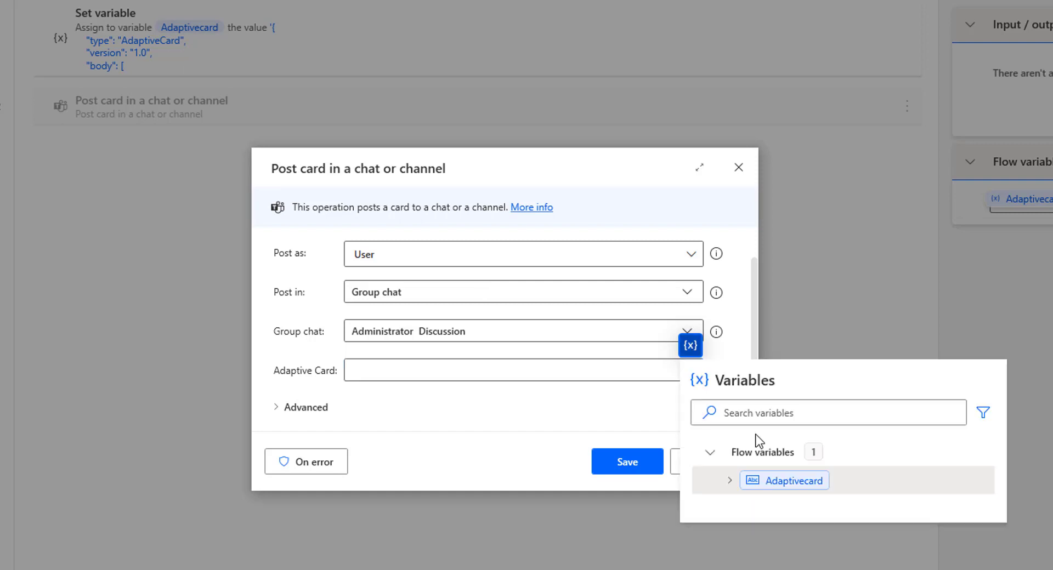
double_click(782, 482)
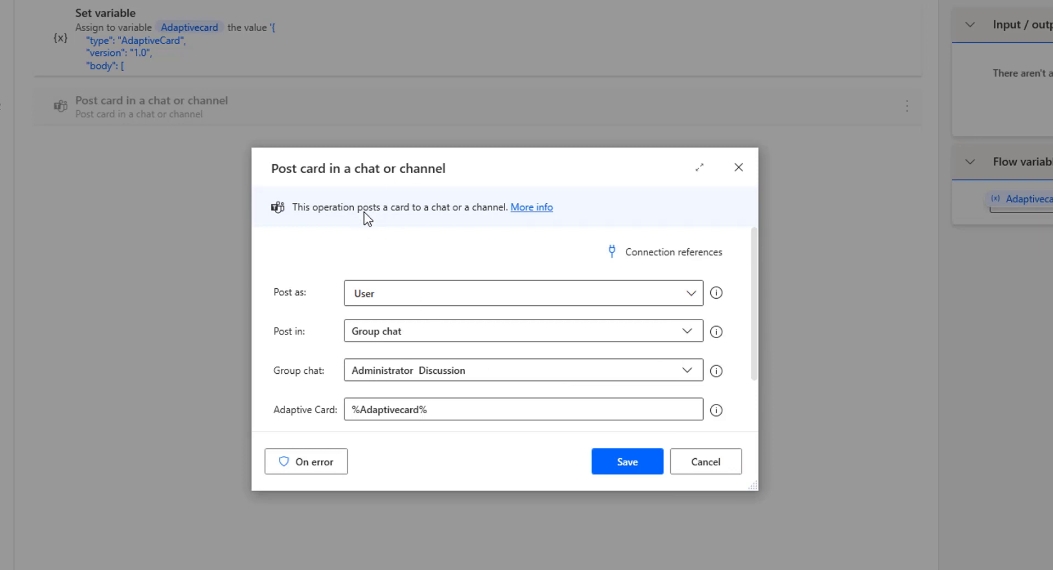
scroll(390, 327, down, 2)
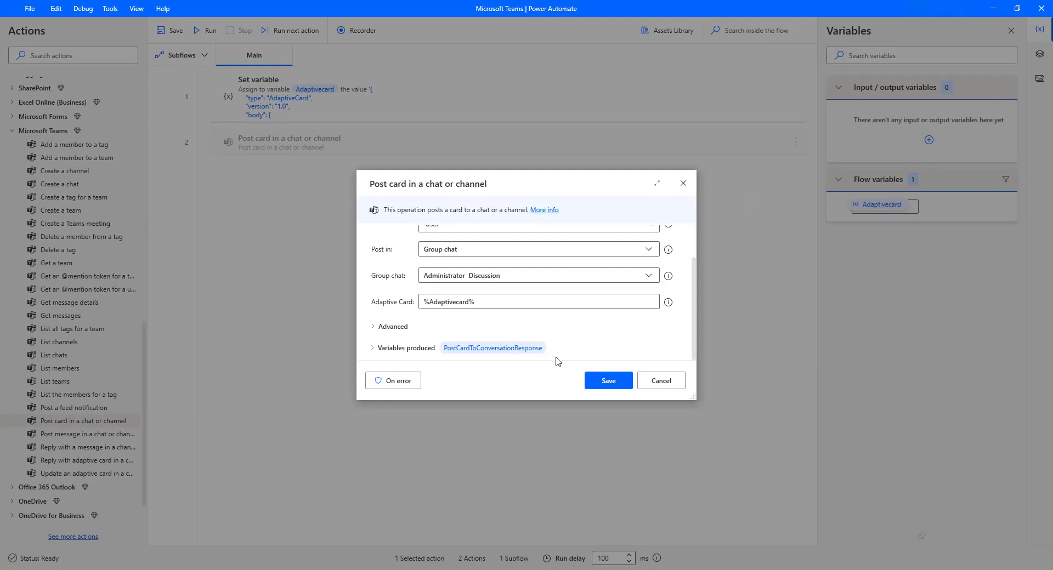
click(609, 382)
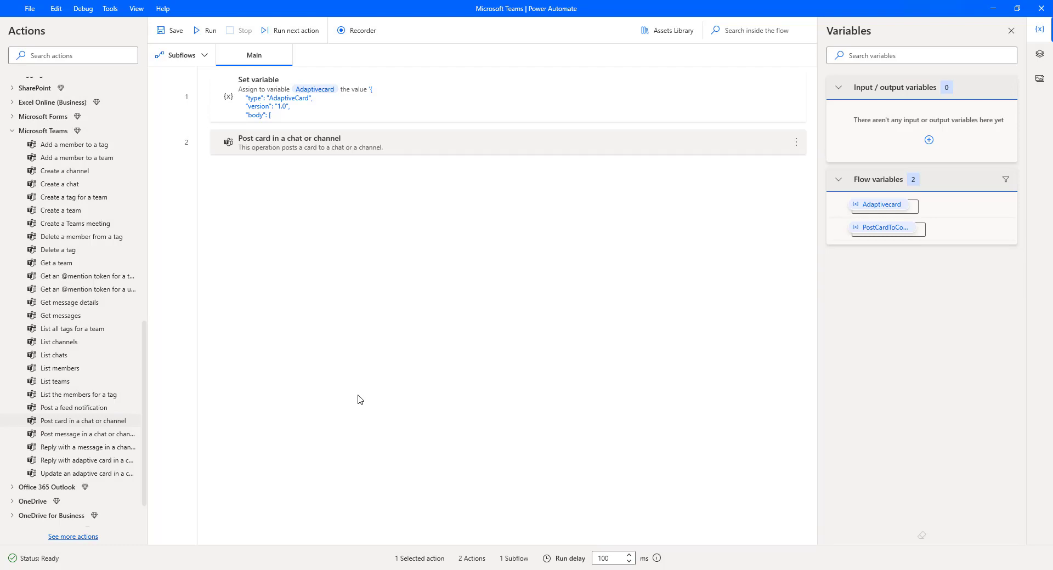
Step: Run the flow, checking the Administrator Discussion chat in Teams before and after the run
key(alt+Tab)
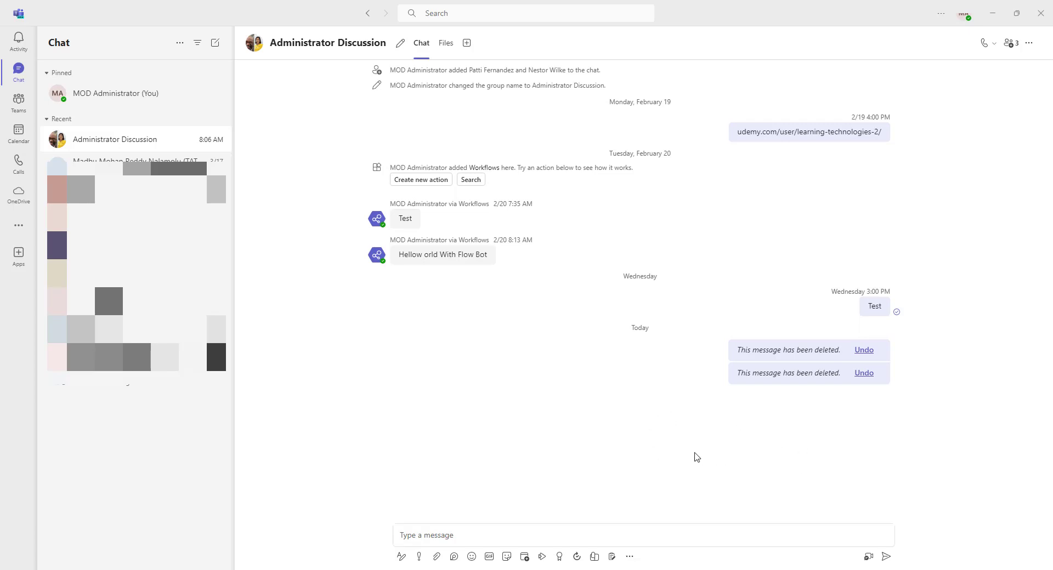
click(233, 532)
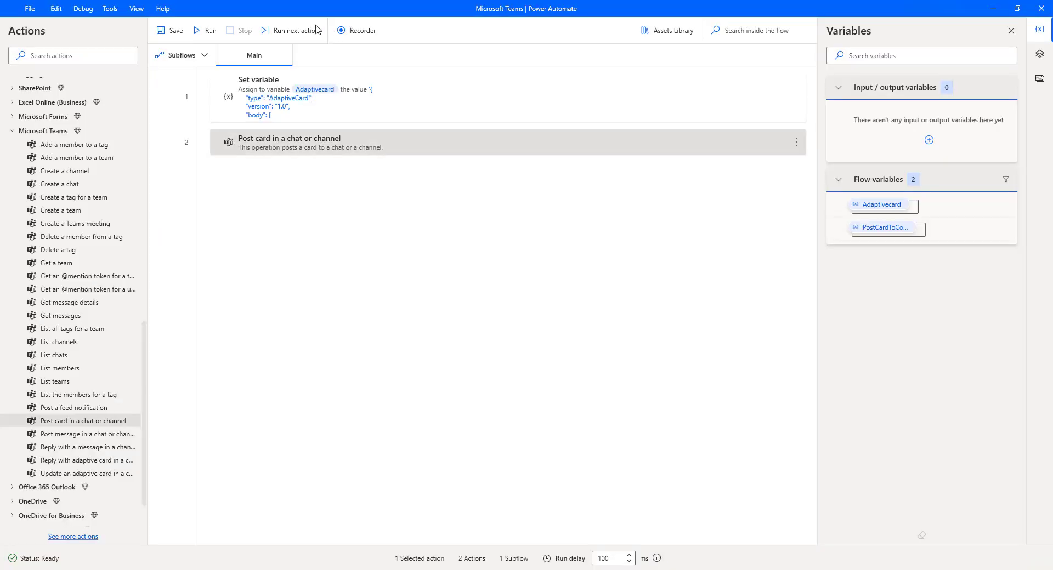
click(207, 31)
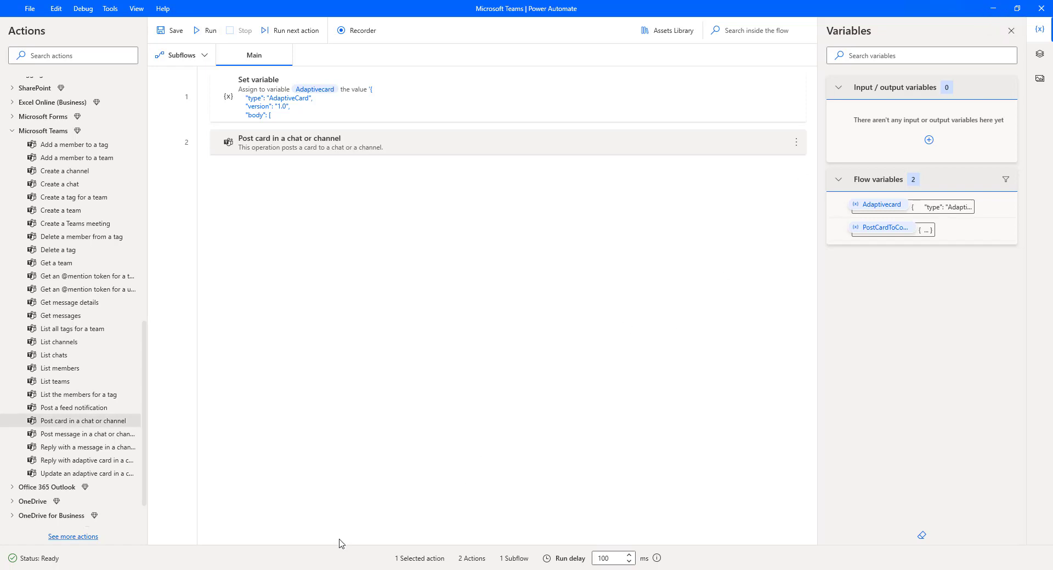
key(alt+Tab)
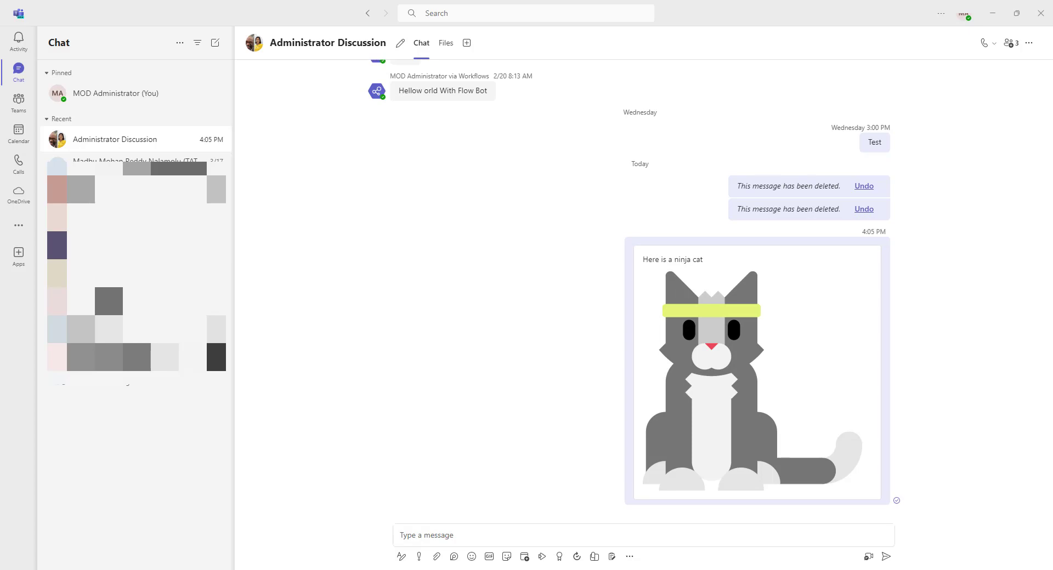
key(alt+Tab)
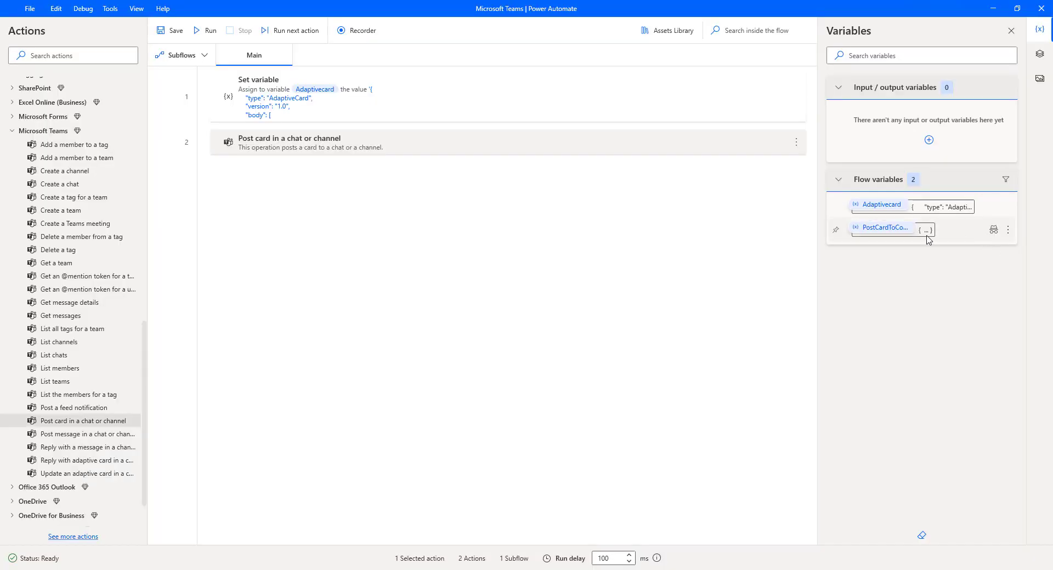
Step: Examine the properties of the PostCardToConversationResponse variable, including the details of its body, and close the variable viewer
double_click(885, 228)
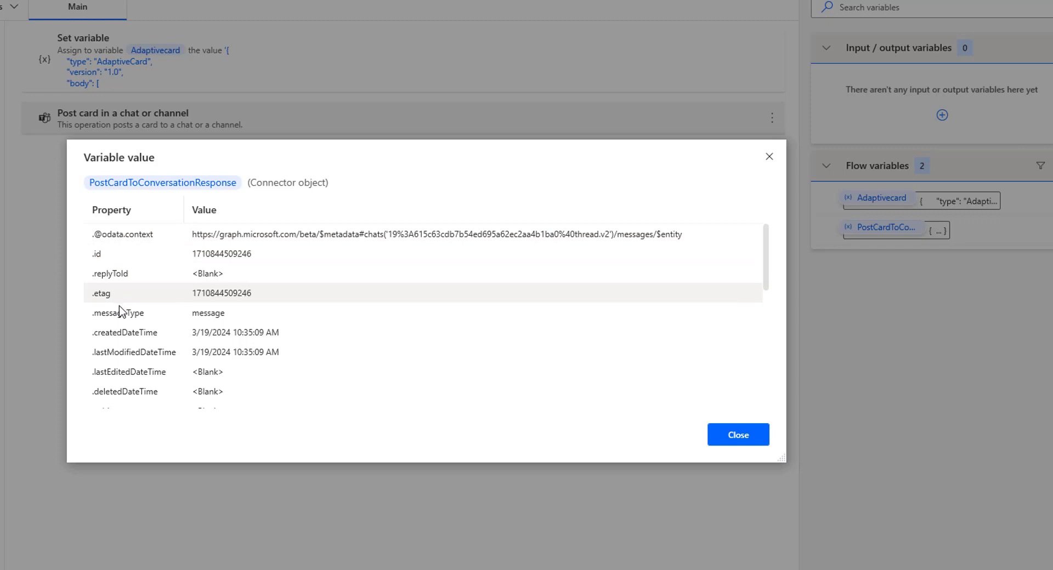
scroll(120, 313, down, 1)
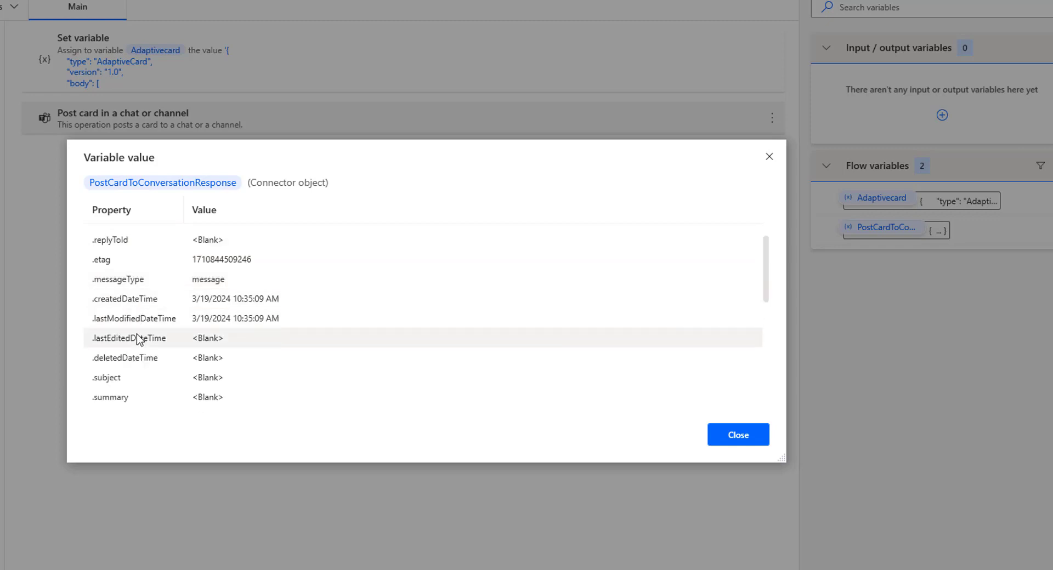
scroll(140, 338, down, 1)
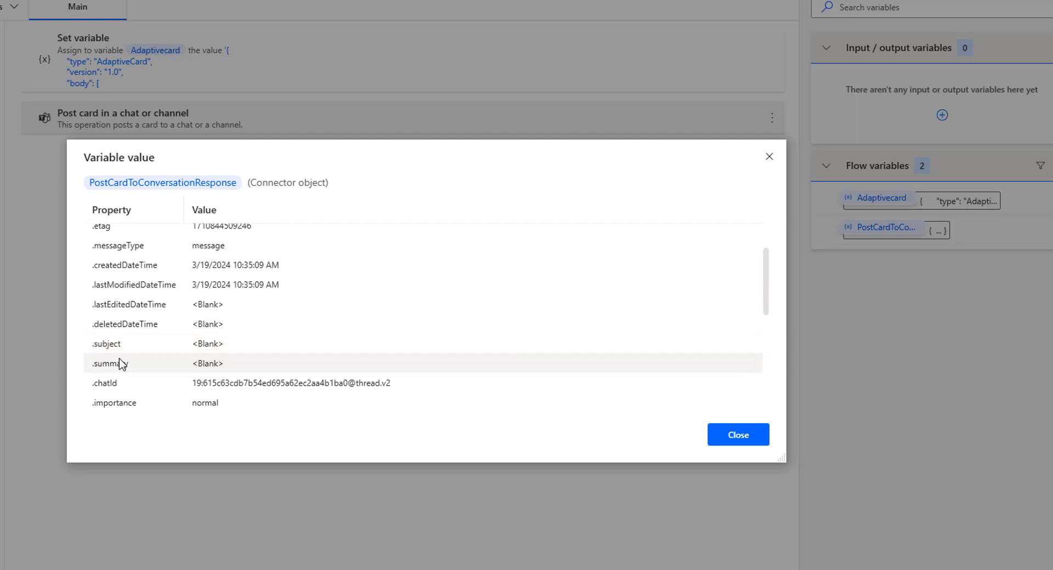
scroll(120, 365, down, 1)
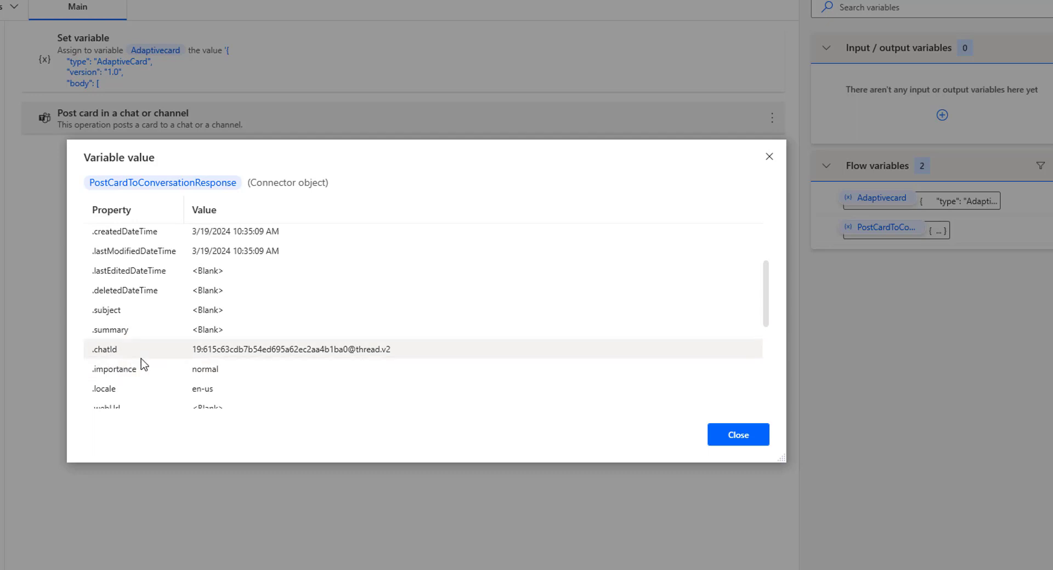
scroll(132, 338, down, 1)
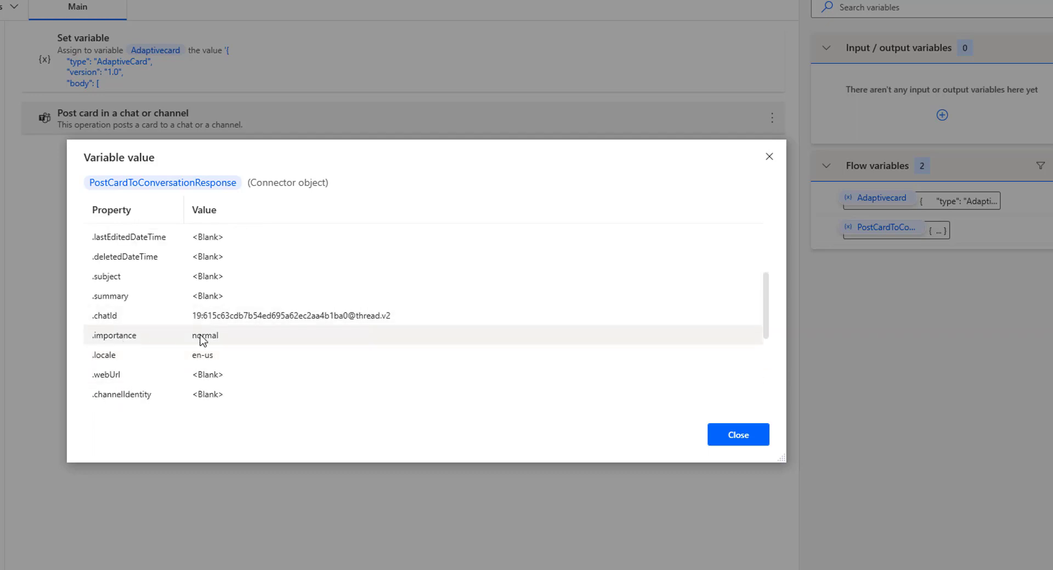
scroll(168, 359, down, 1)
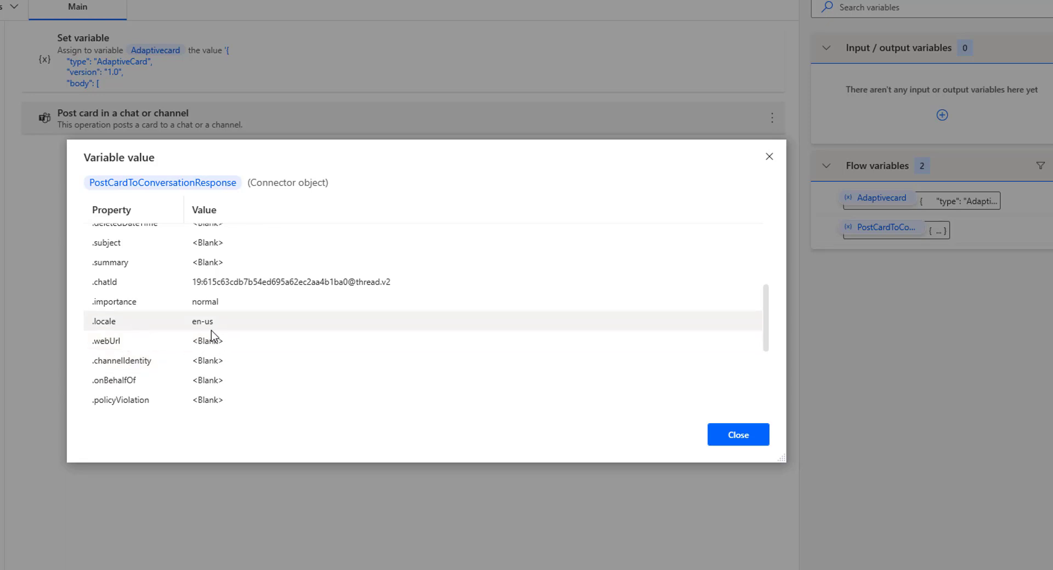
scroll(159, 367, down, 1)
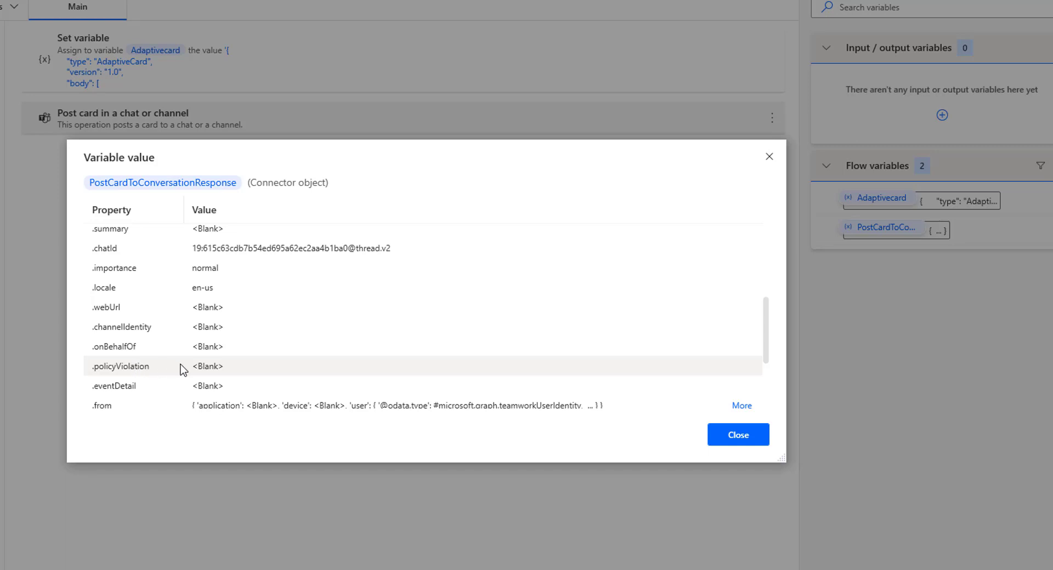
scroll(137, 373, down, 1)
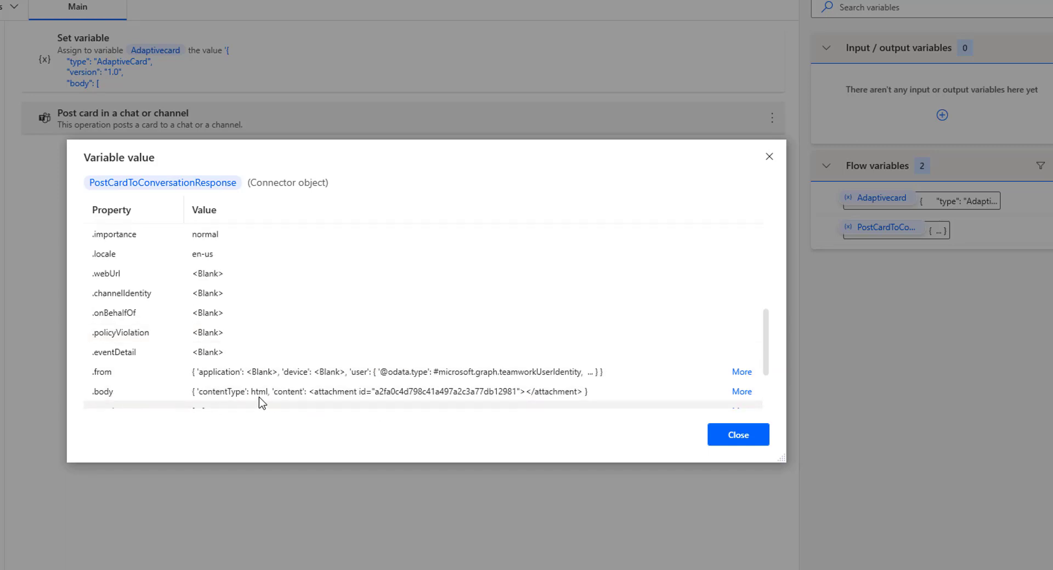
click(741, 393)
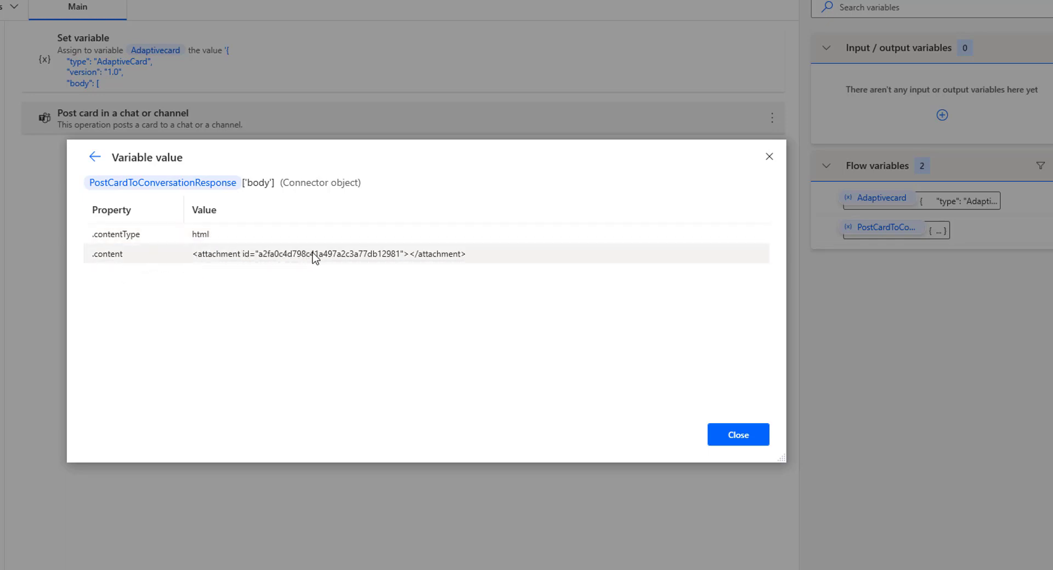
click(95, 158)
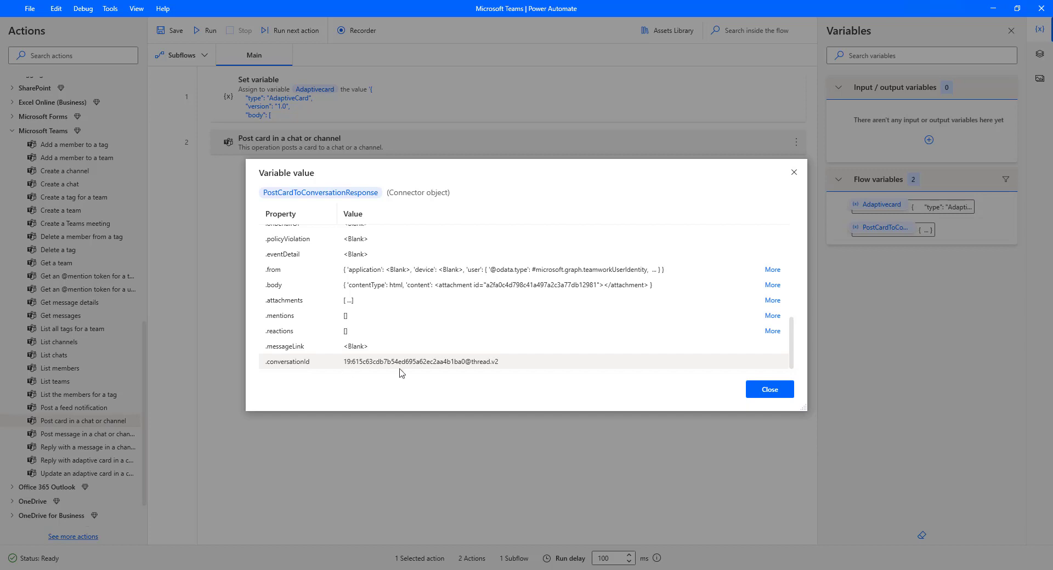
click(776, 396)
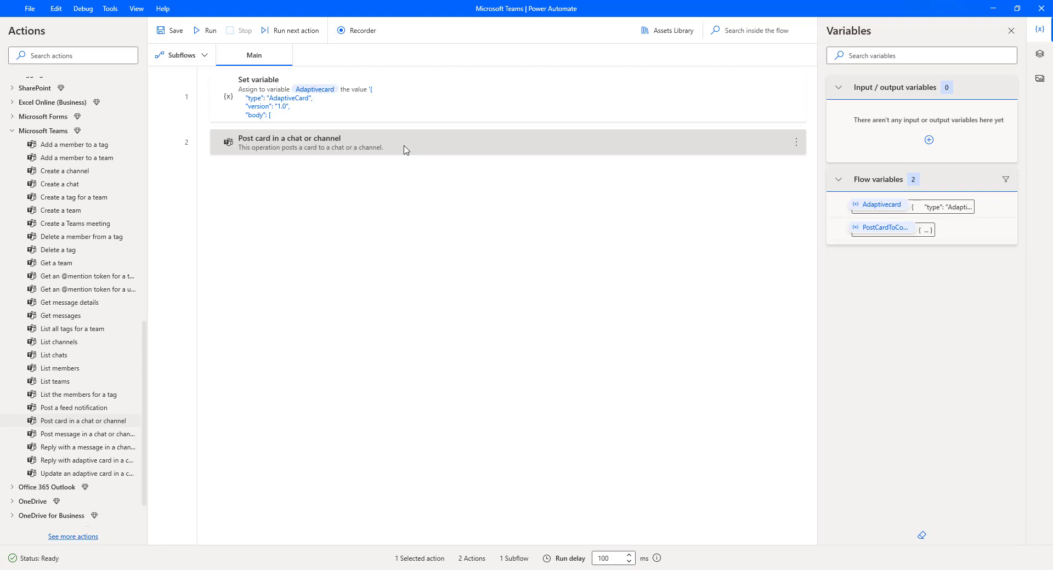
Step: Change the Post card action to post in a Channel, with the subject Testing and the Adaptivecard variable as the card
double_click(404, 146)
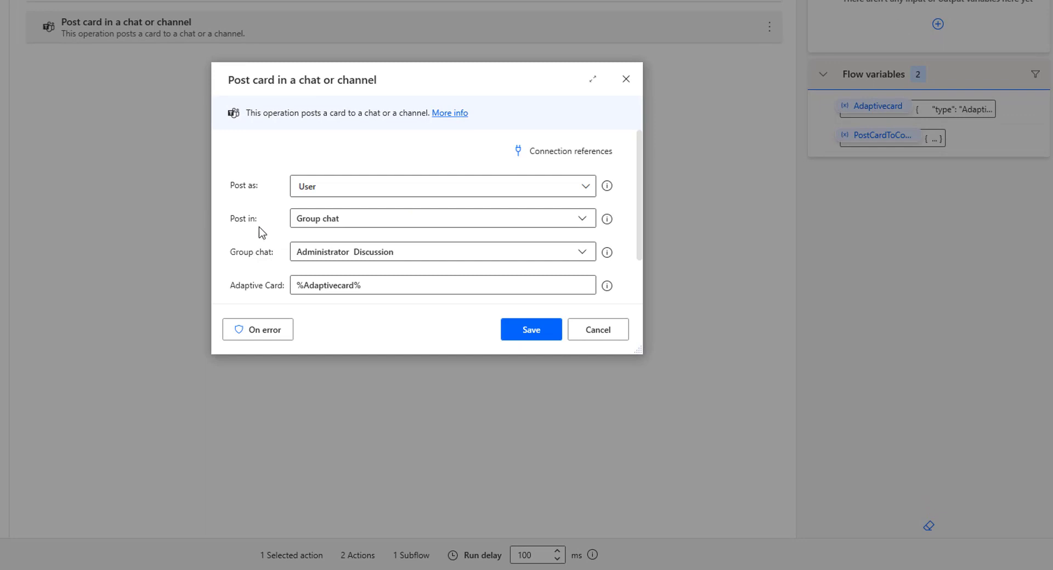
click(580, 219)
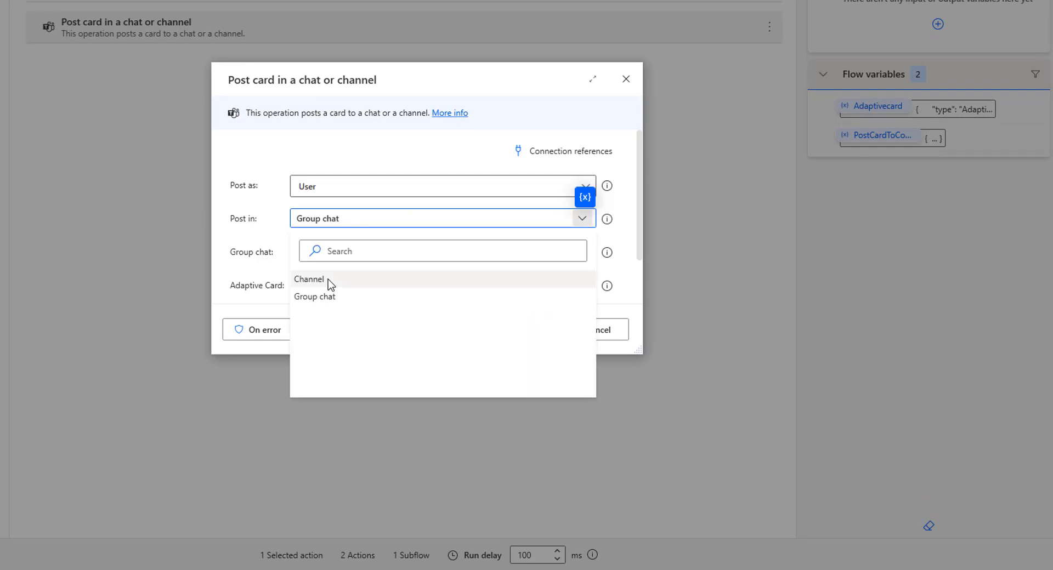
click(328, 279)
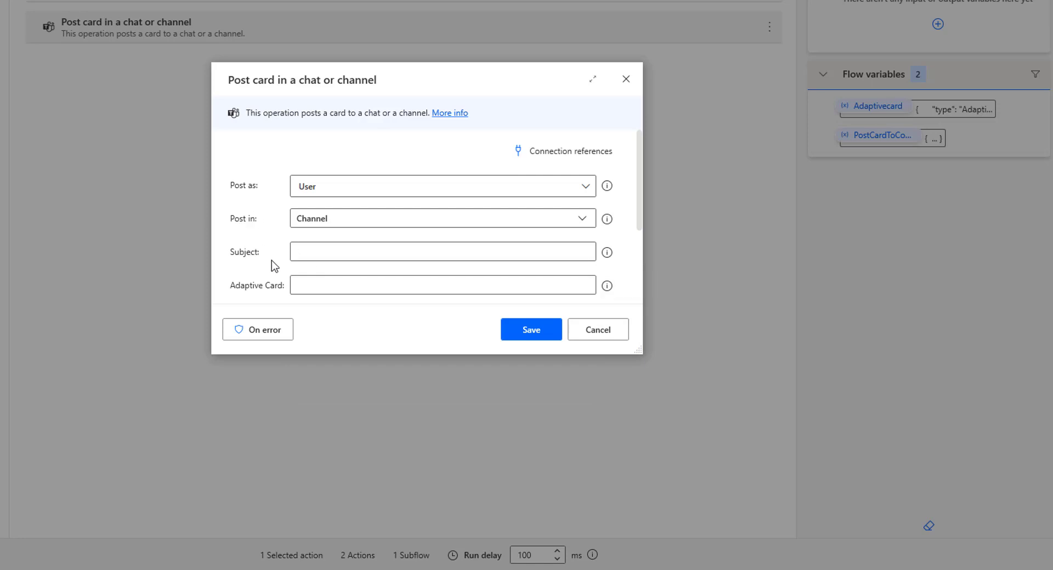
scroll(254, 257, down, 1)
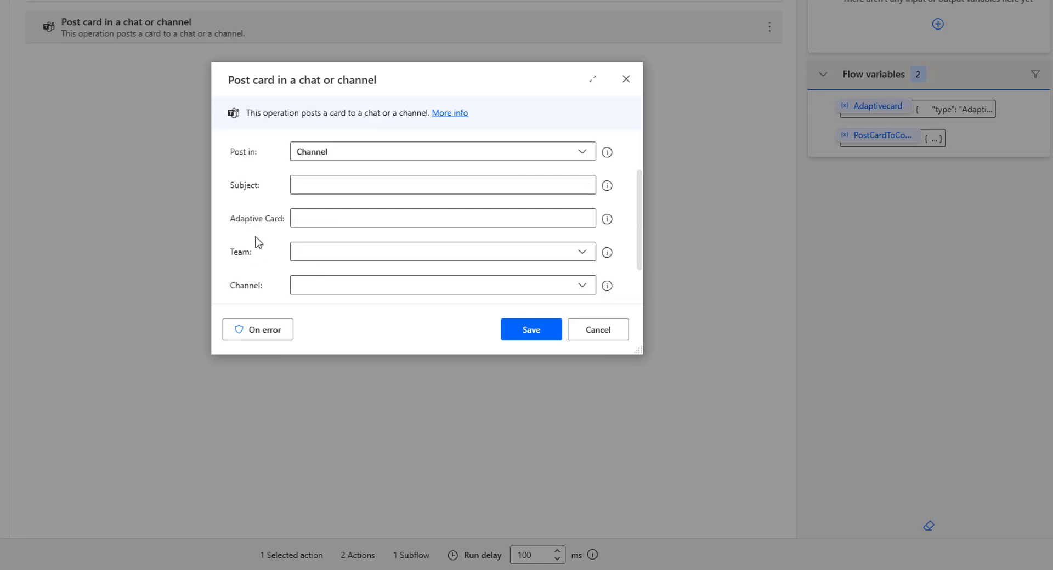
click(319, 187)
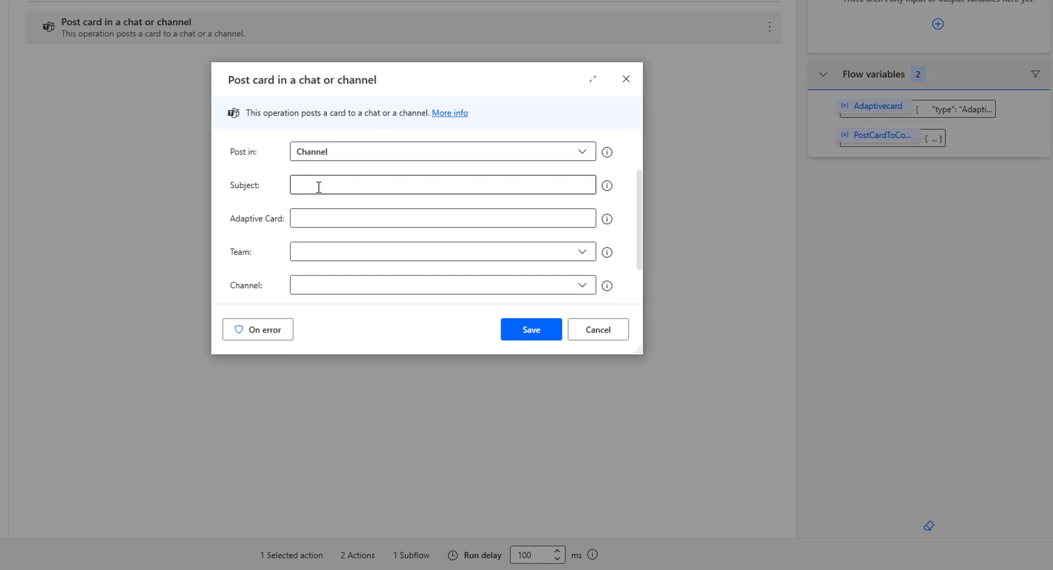
click(319, 187)
text(Testing)
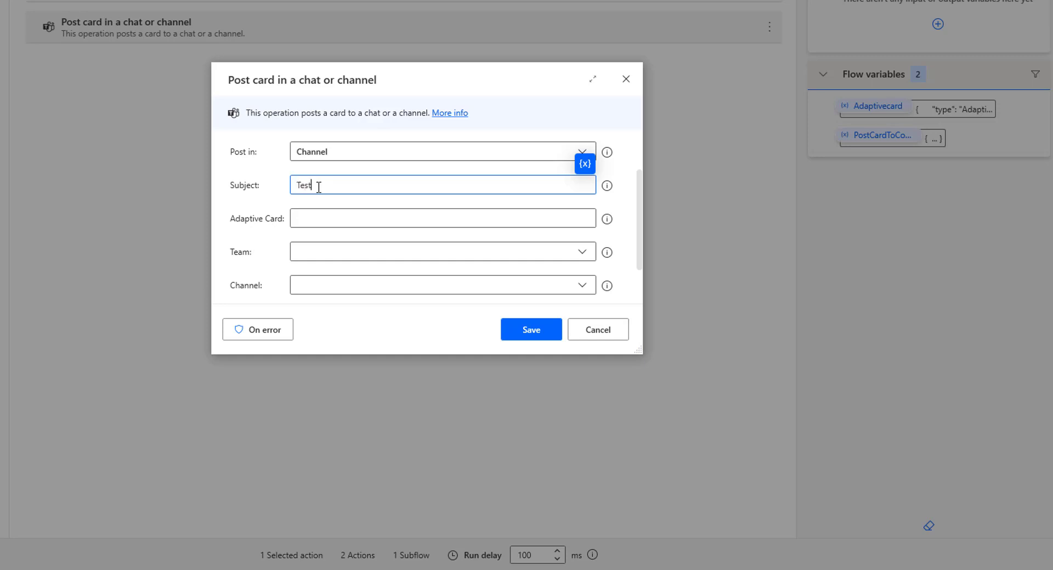
click(583, 220)
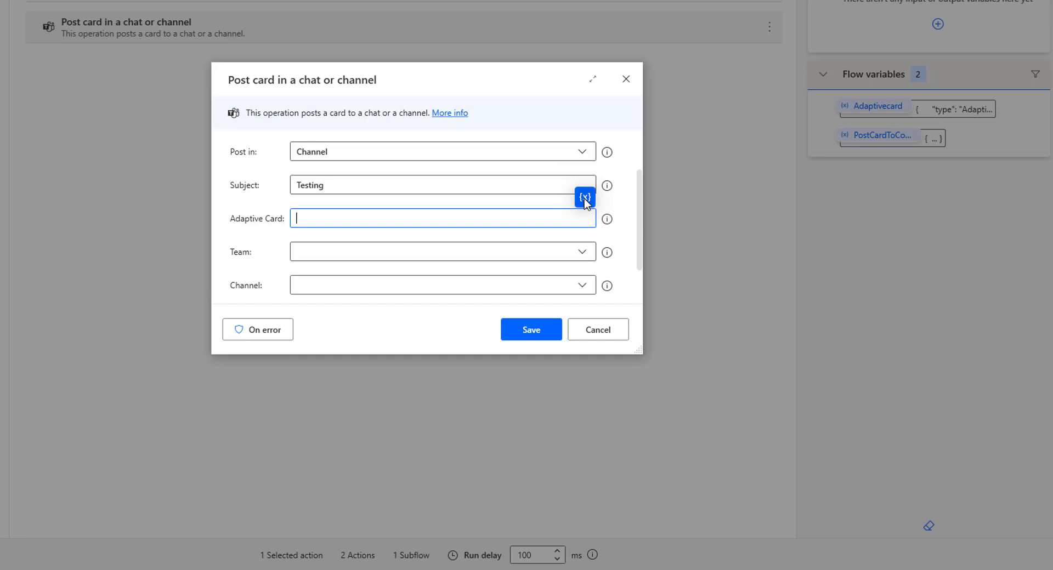
click(585, 199)
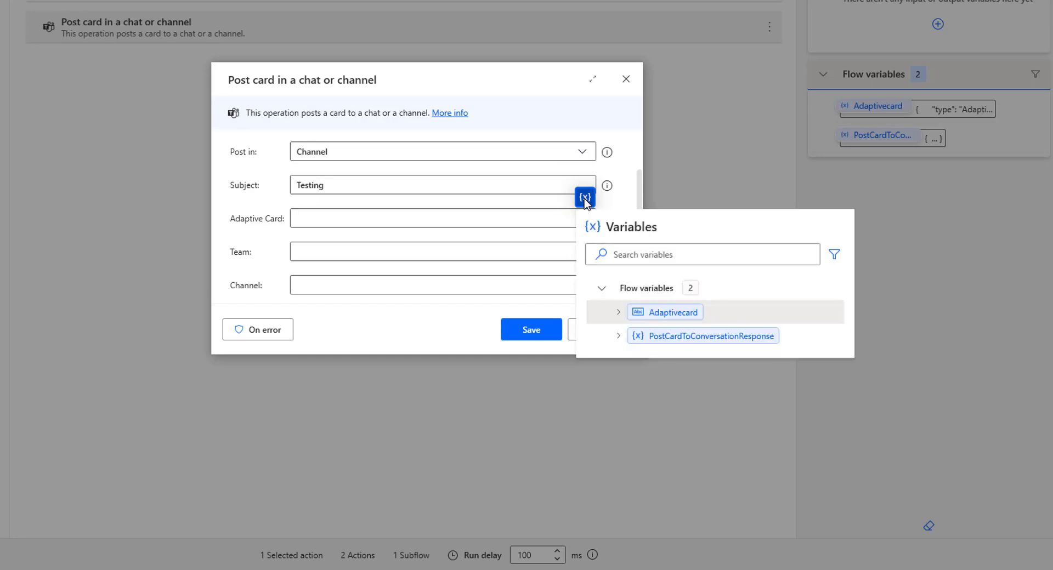
click(662, 313)
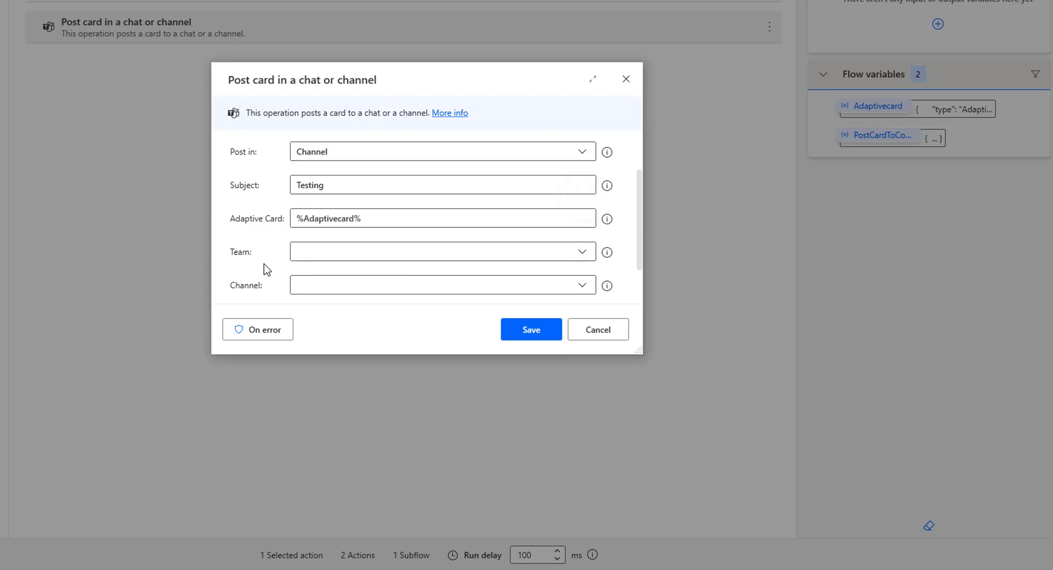
Step: Choose the Contoso team and its Dev Team members channel as the destination and save the Post card action
click(583, 254)
click(582, 297)
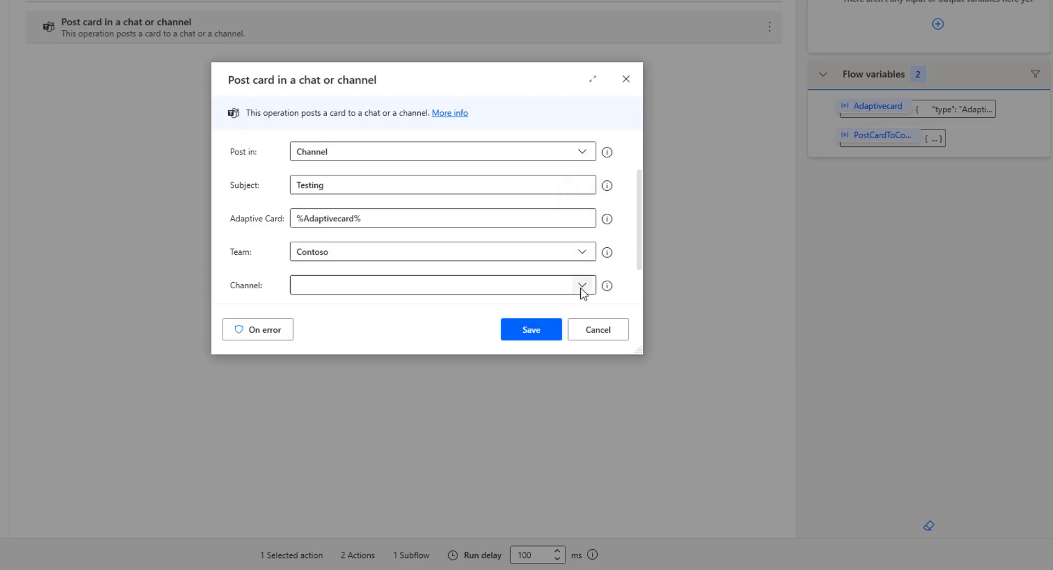
click(582, 285)
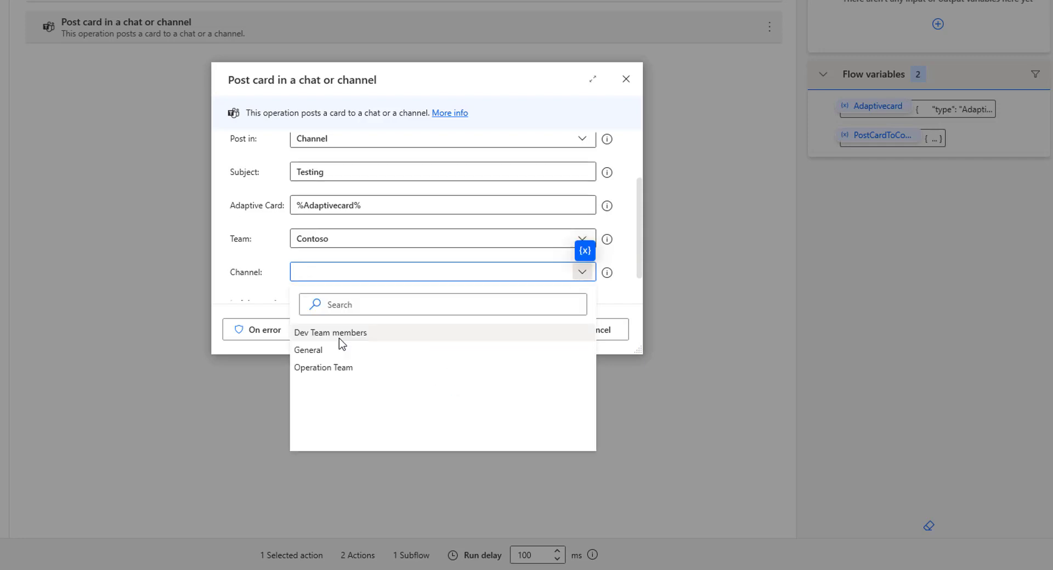
click(339, 336)
scroll(379, 291, down, 2)
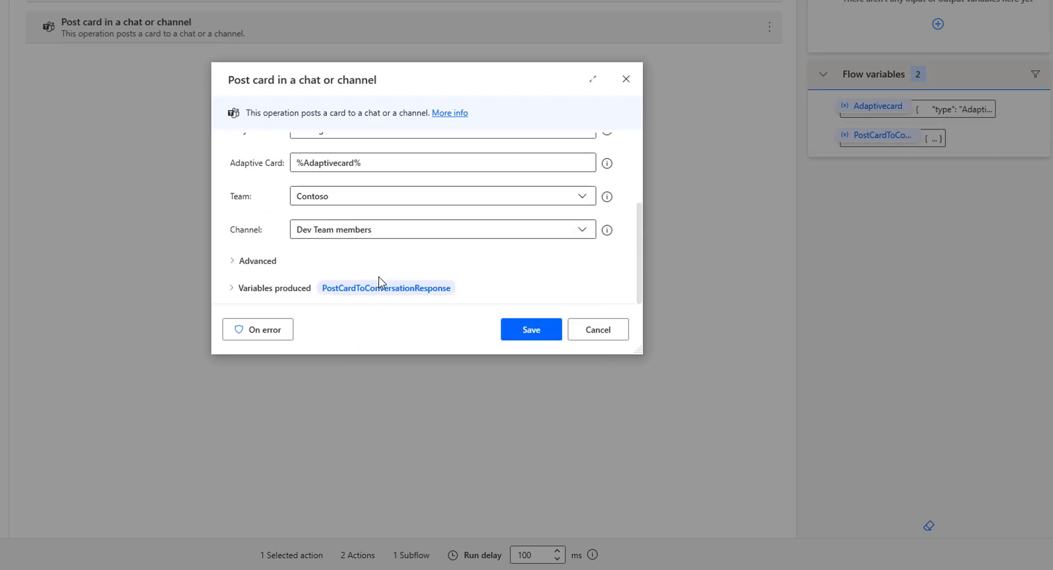
scroll(378, 281, up, 2)
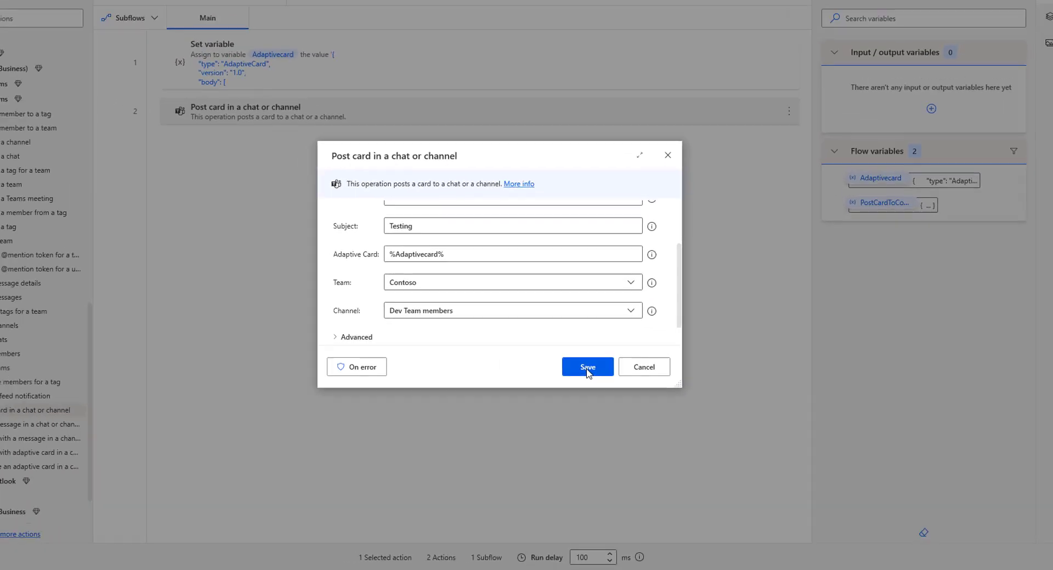
click(587, 372)
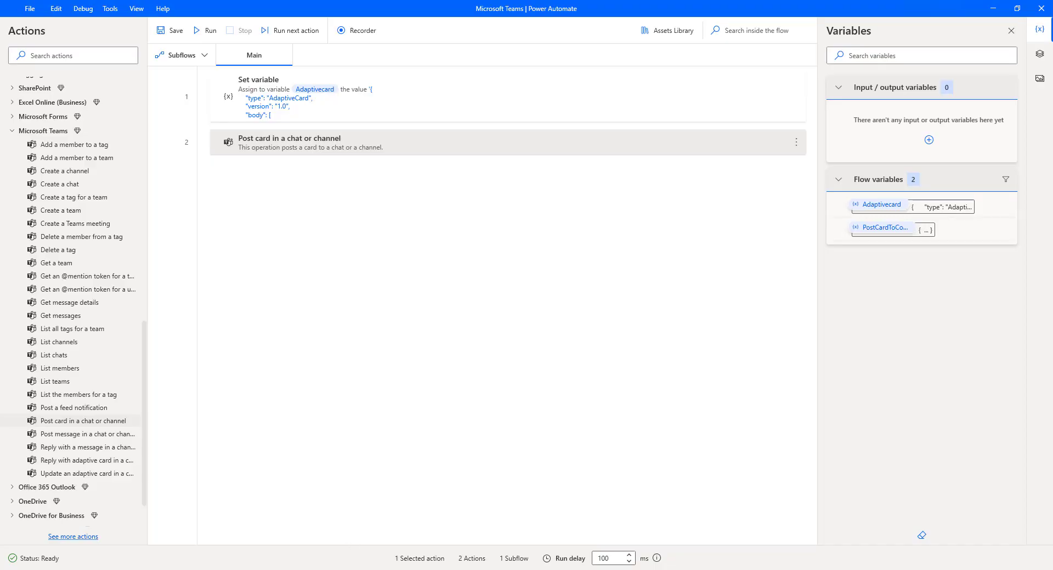
Step: Run the flow, checking the Dev Team members channel of the Contoso team in Teams before and after the run
click(280, 569)
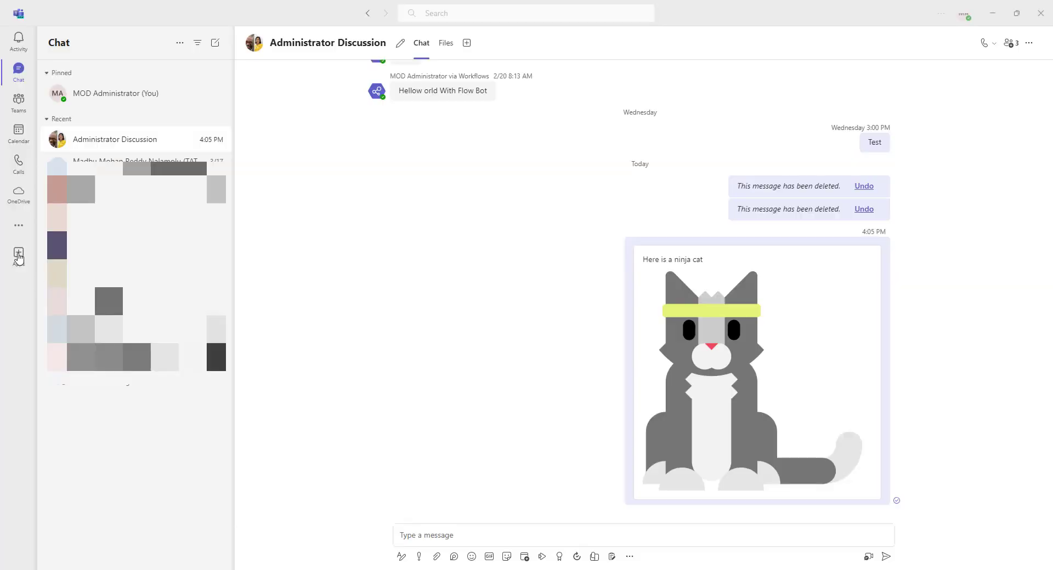
click(22, 107)
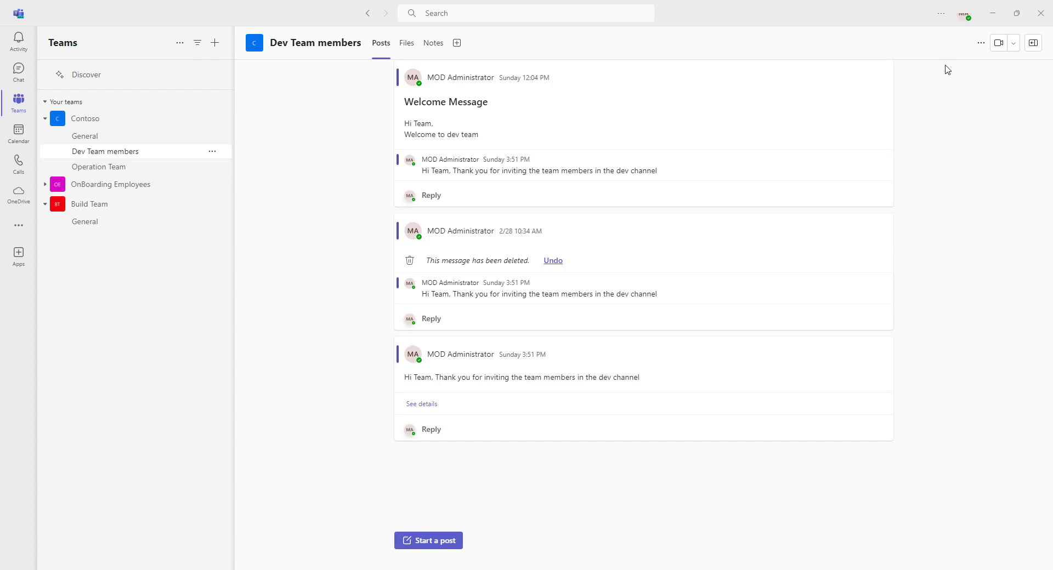
click(993, 13)
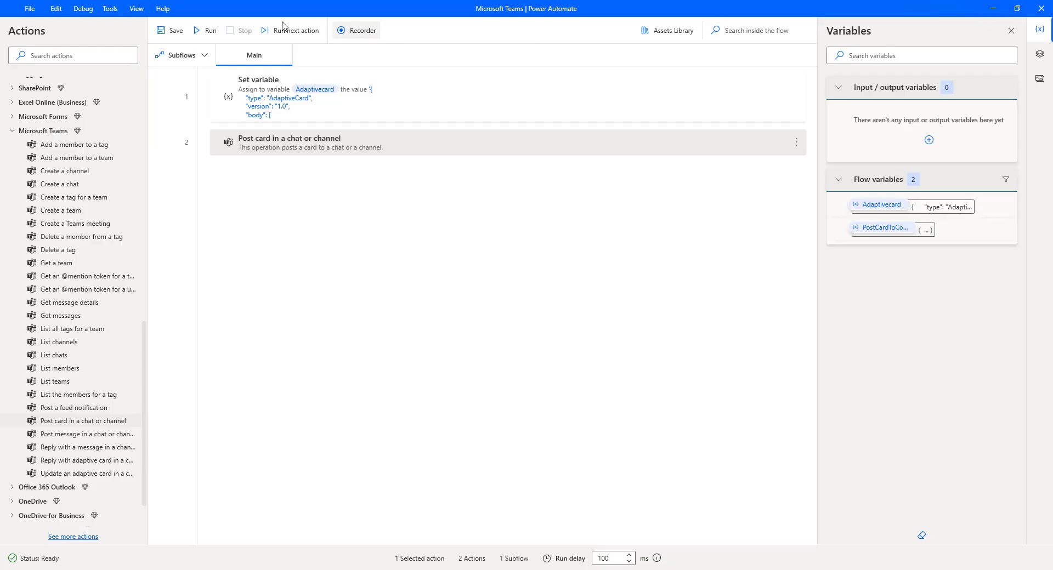
click(201, 32)
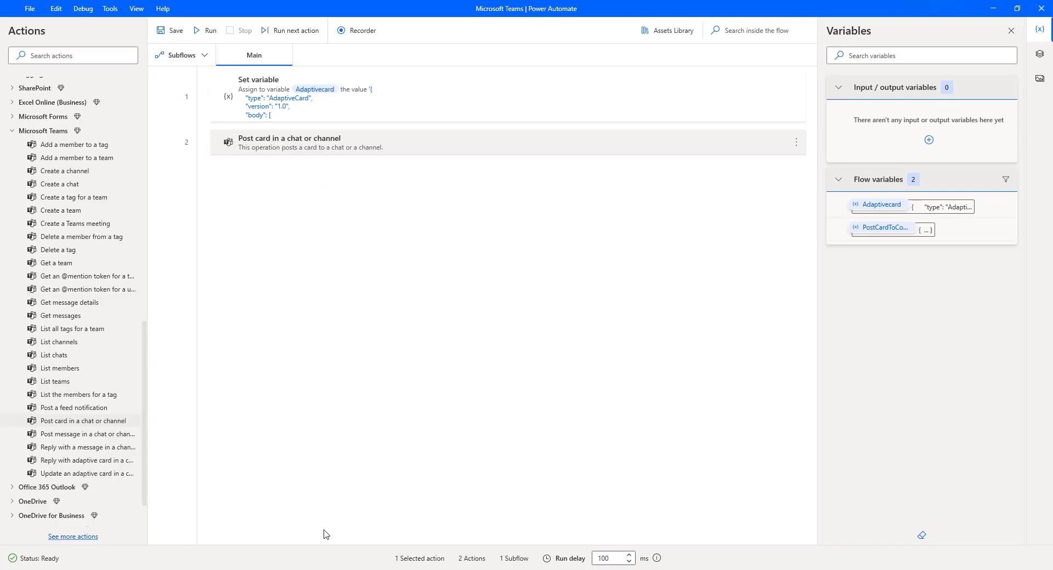
click(281, 569)
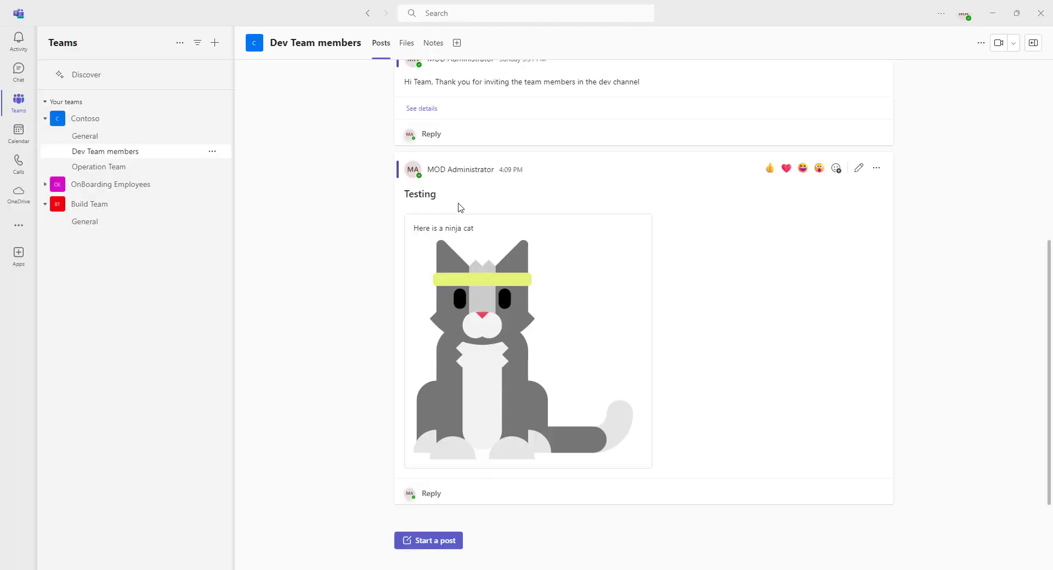
drag(437, 194, 403, 196)
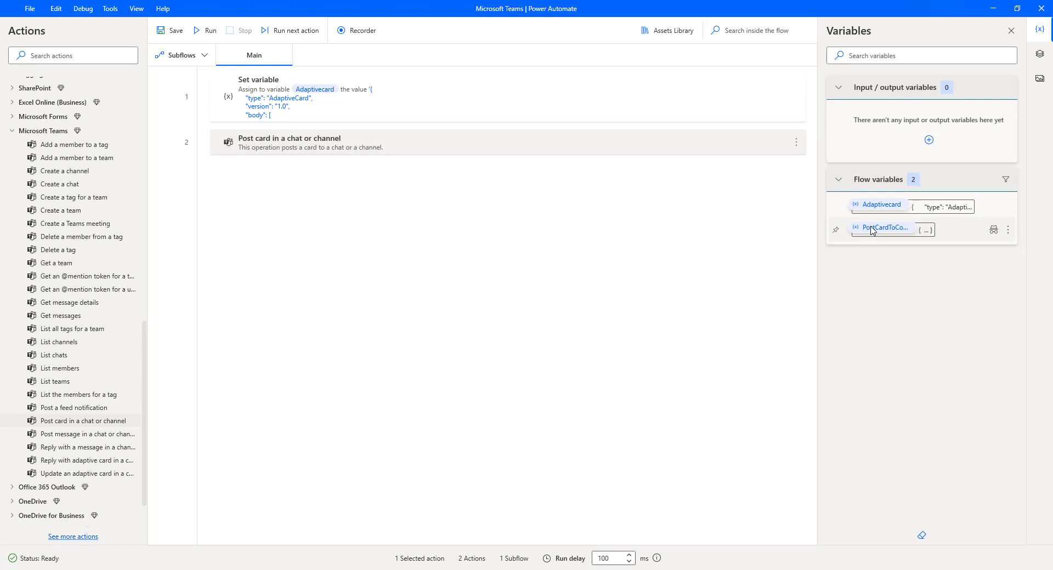
Step: Review the PostCardToConversationResponse values produced by the channel post, including subject and web URL, and close the viewer
double_click(872, 230)
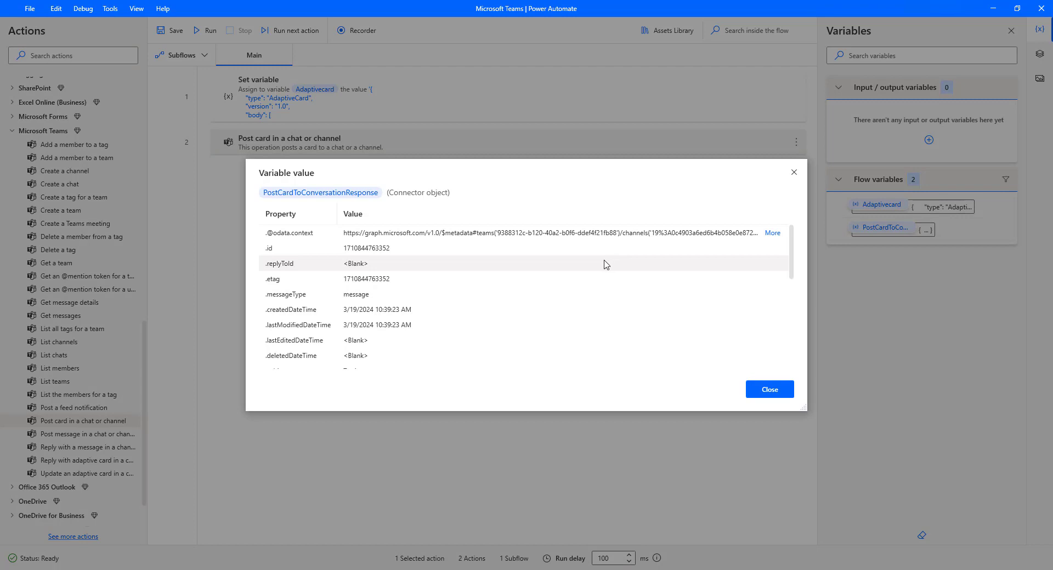
scroll(598, 277, down, 1)
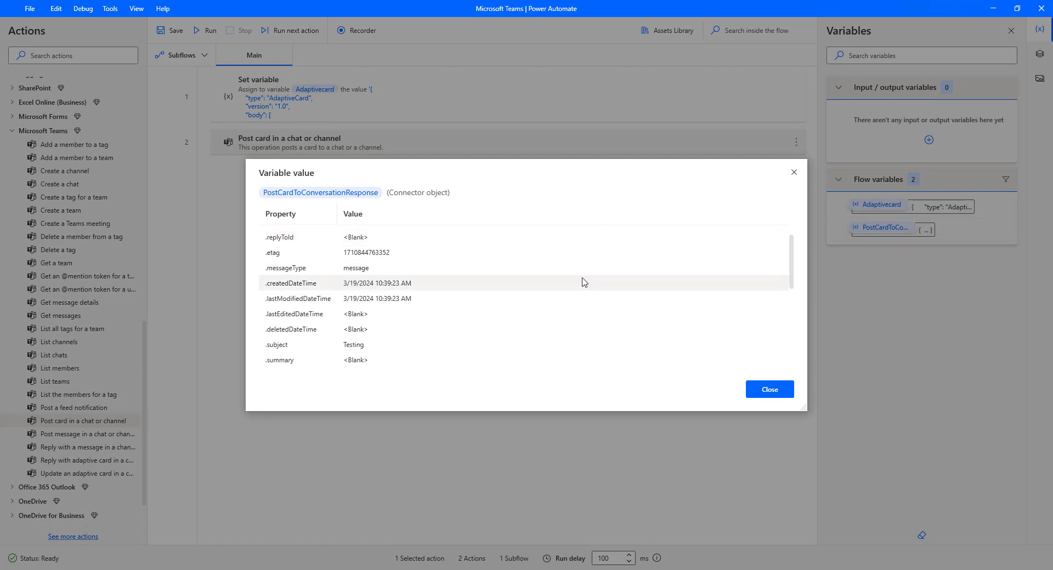
scroll(584, 283, down, 3)
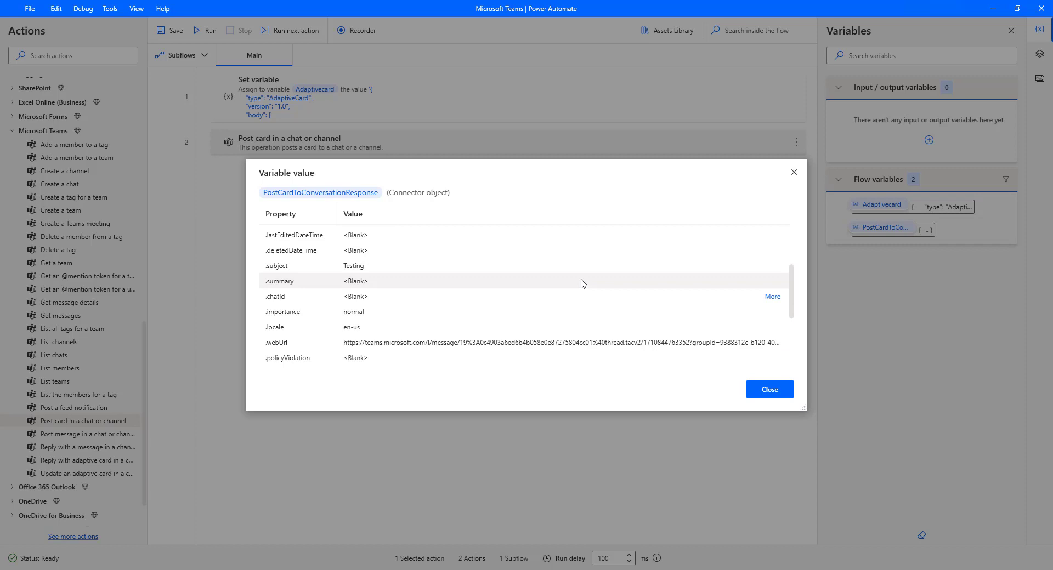
click(770, 392)
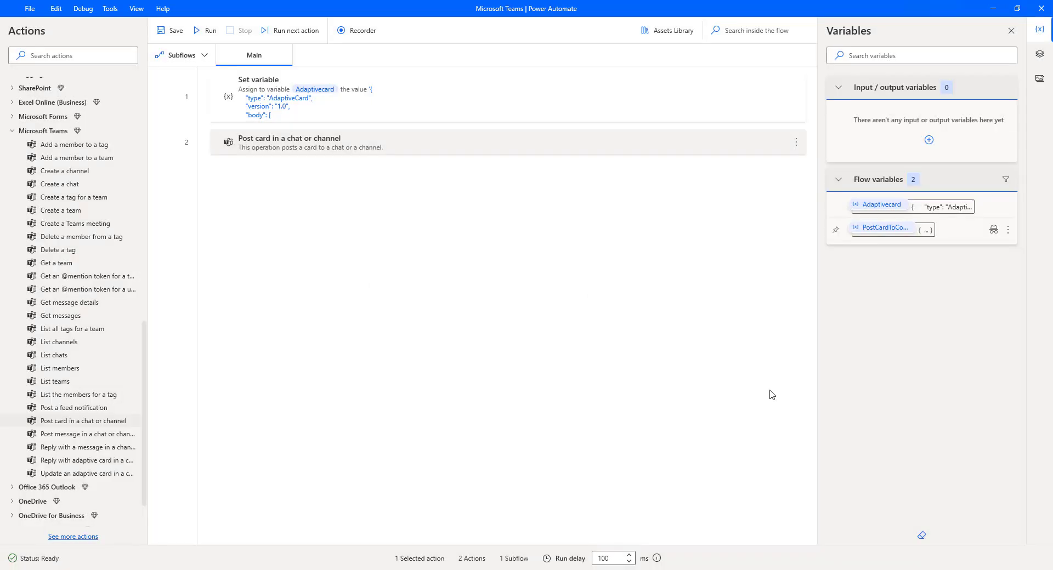